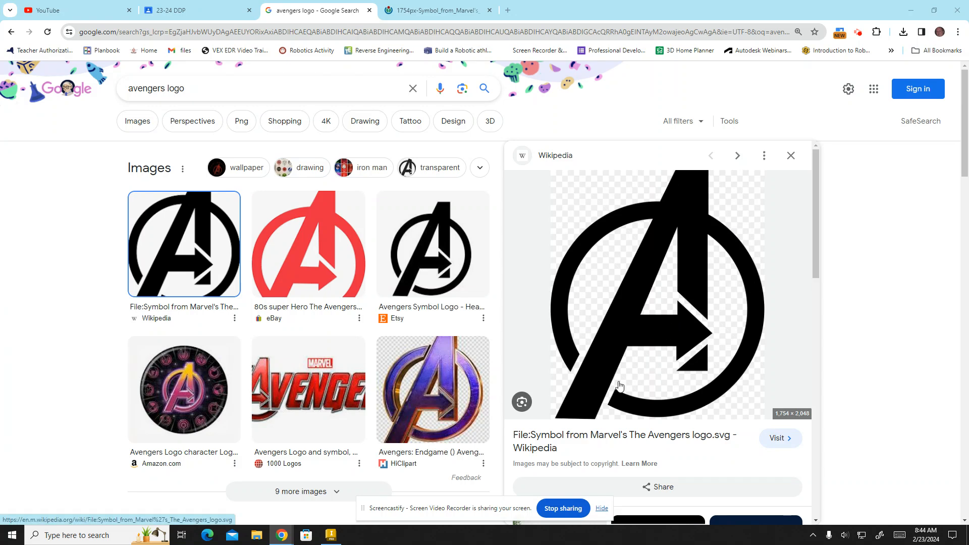
- Save the Wikipedia Avengers logo image from the search results into the LED Sign folder as a PNG image
{"action": "right_click", "coordinate": [750, 216]}
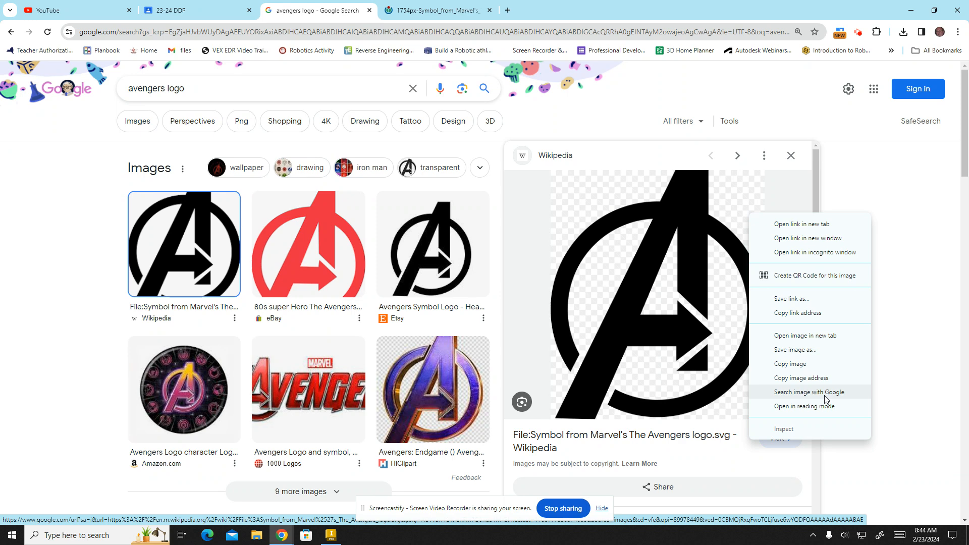
{"action": "left_click", "coordinate": [785, 350]}
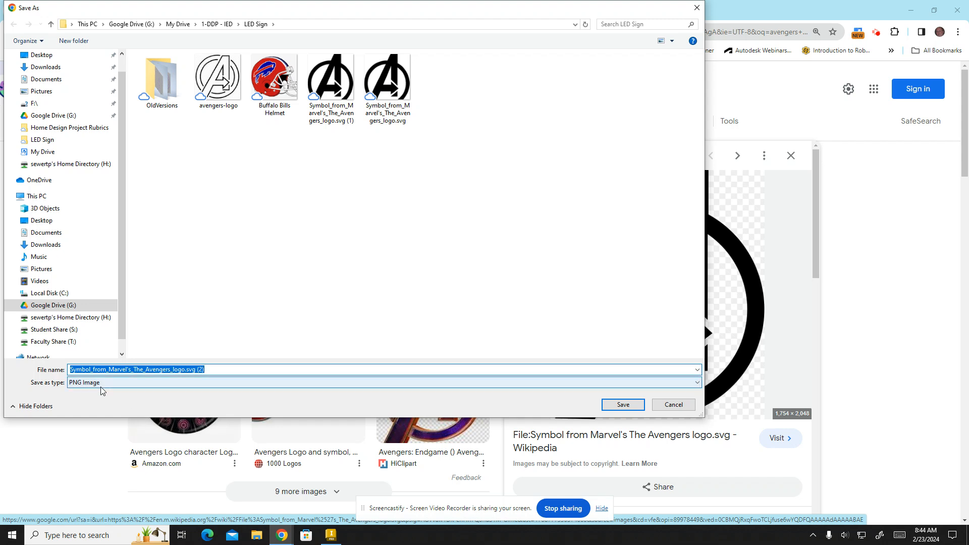
{"action": "left_click", "coordinate": [623, 404]}
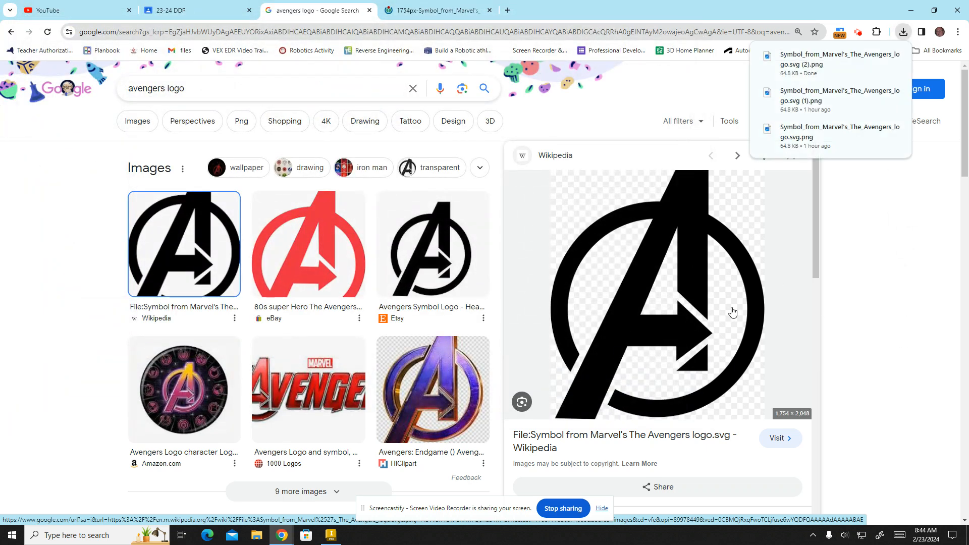
- Open the logo's Wikipedia source page, return to the search results, and switch to Autodesk Inventor
{"action": "left_click", "coordinate": [741, 219]}
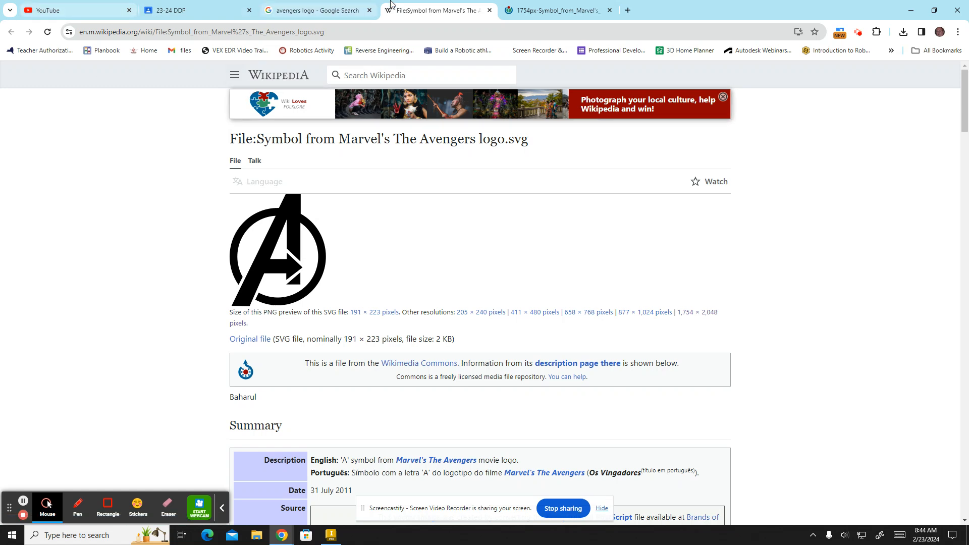
{"action": "left_click", "coordinate": [490, 9]}
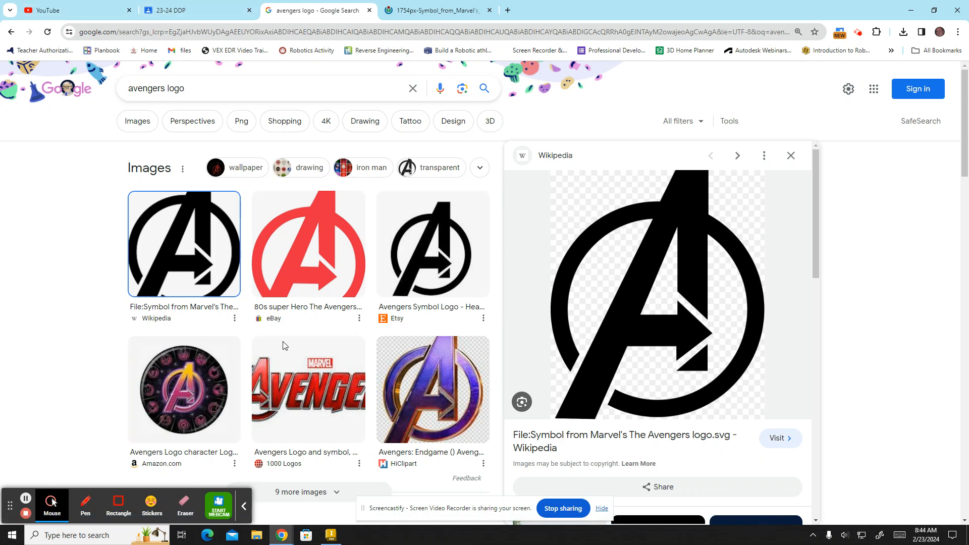
{"action": "mouse_move", "coordinate": [331, 537]}
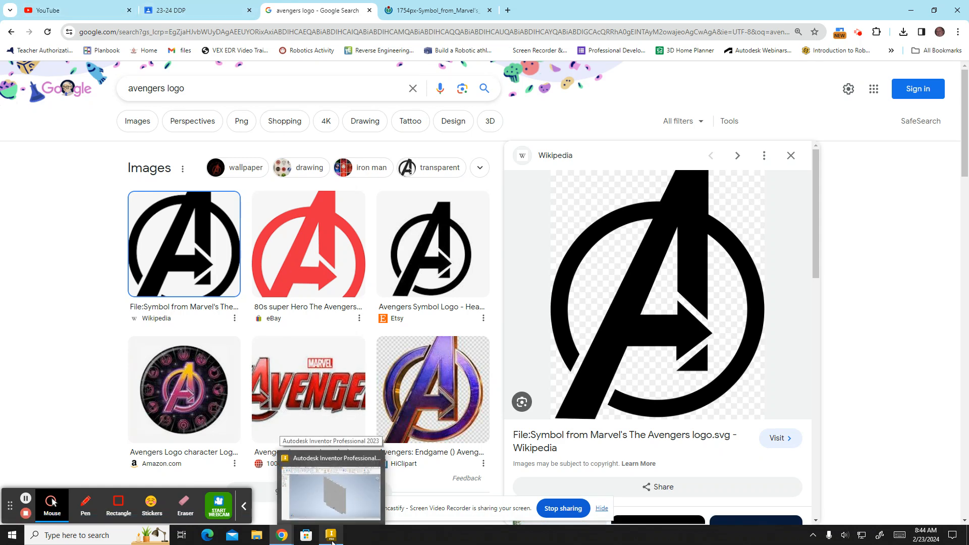
{"action": "key", "text": "alt+Tab"}
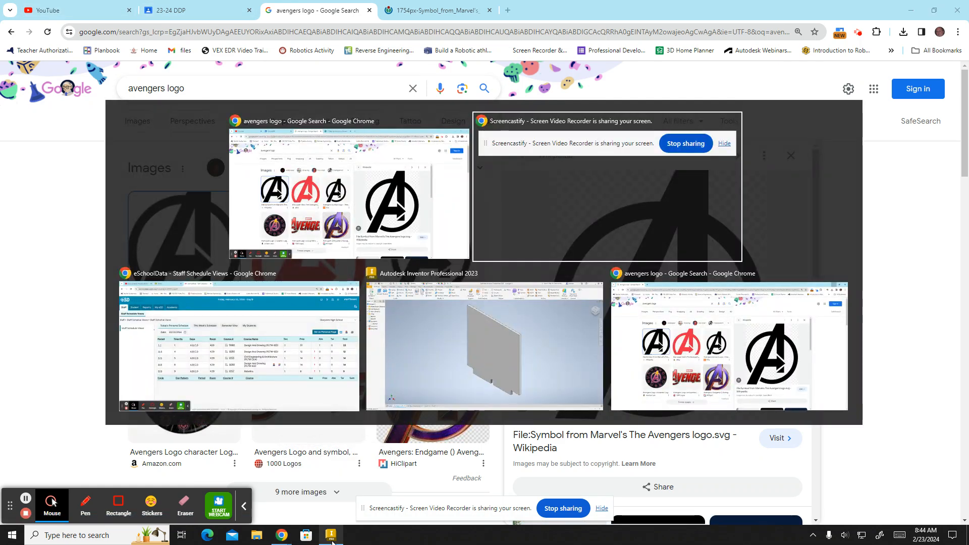
{"action": "key", "text": "alt+Tab"}
{"action": "key", "text": "alt+Tab"}
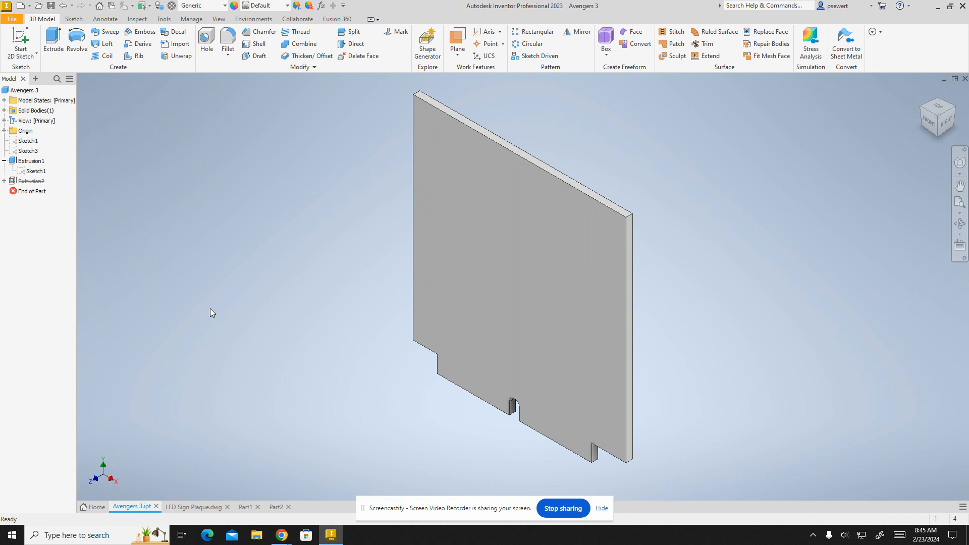
- Start a 2D sketch on the front face of the plaque
{"action": "left_click", "coordinate": [21, 41]}
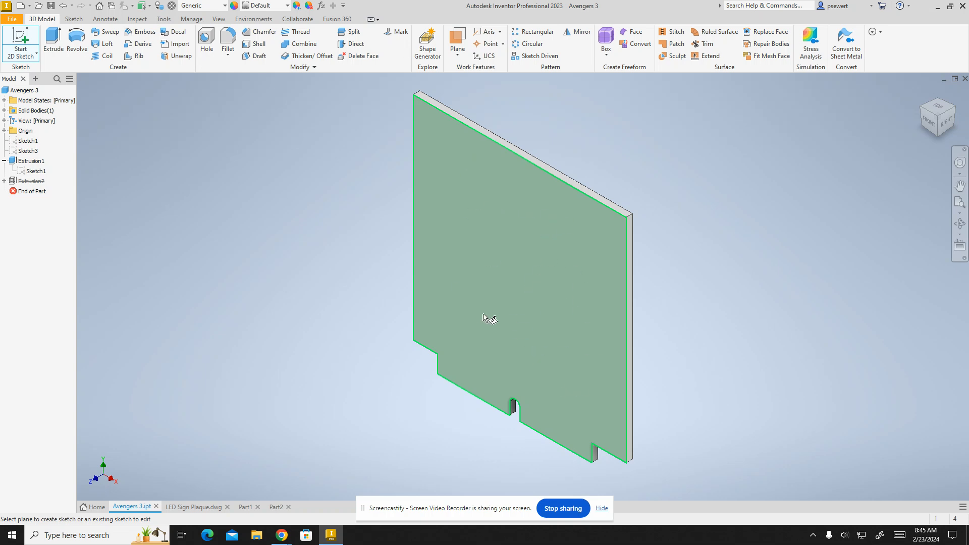
{"action": "left_click", "coordinate": [554, 281]}
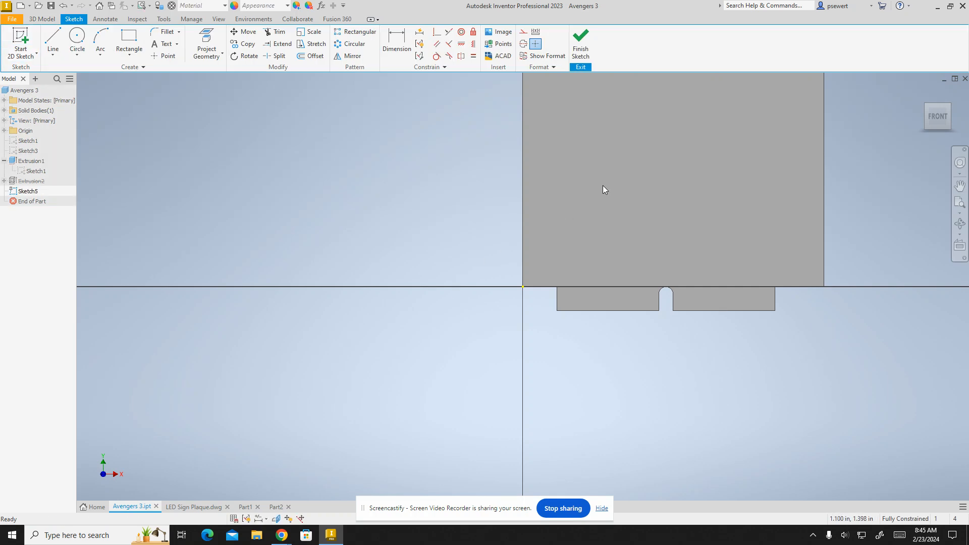
{"action": "mouse_move", "coordinate": [596, 211]}
{"action": "left_mouse_down"}
{"action": "mouse_move", "coordinate": [411, 387]}
{"action": "mouse_move", "coordinate": [403, 333]}
{"action": "left_mouse_up"}
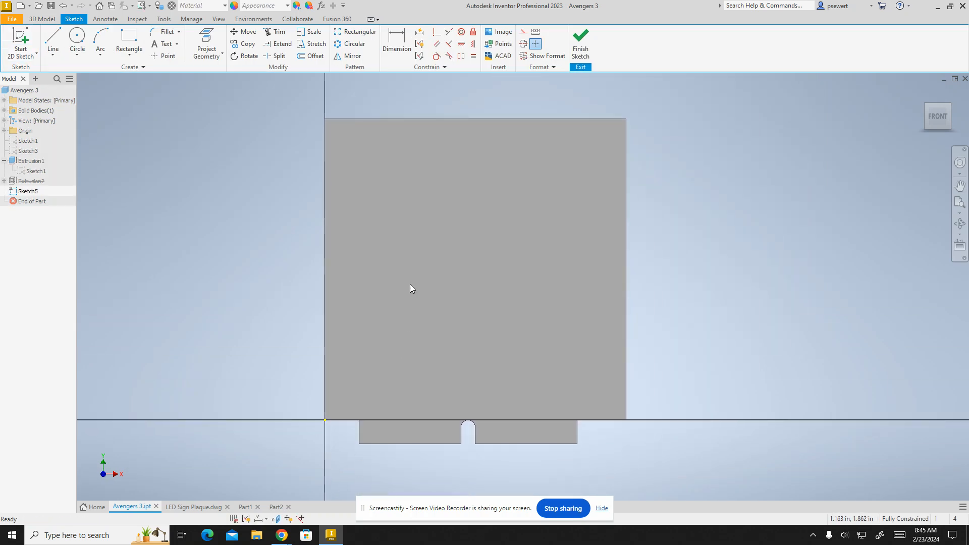
- Insert the image Symbol_from_Marvel's_The_Avengers_logo.svg into the sketch, placing its upper corner above the origin
{"action": "left_click", "coordinate": [502, 33]}
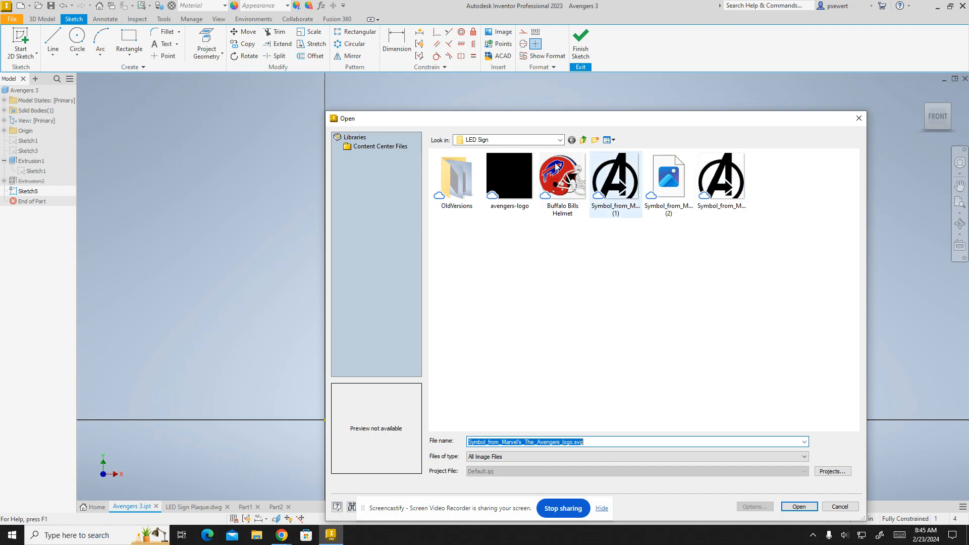
{"action": "left_click", "coordinate": [725, 184]}
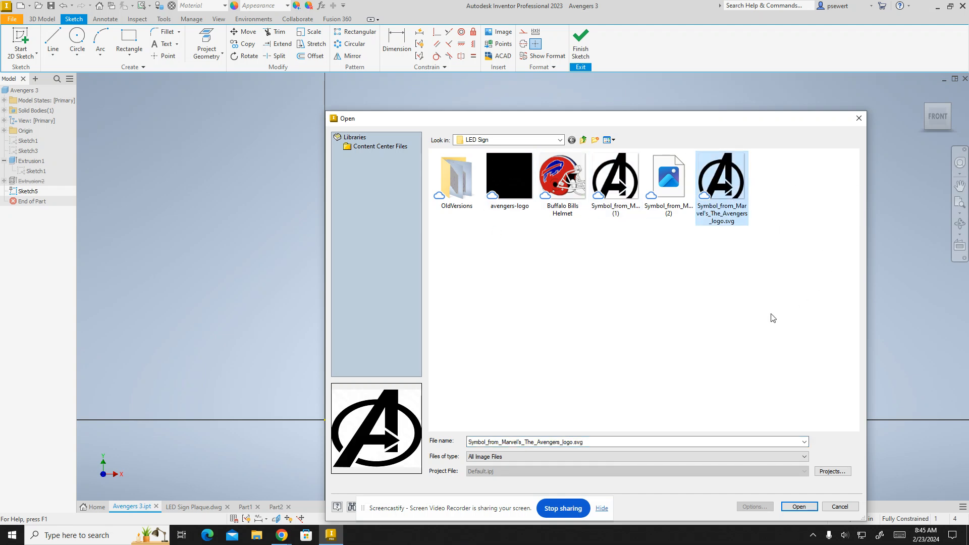
{"action": "left_click", "coordinate": [801, 509]}
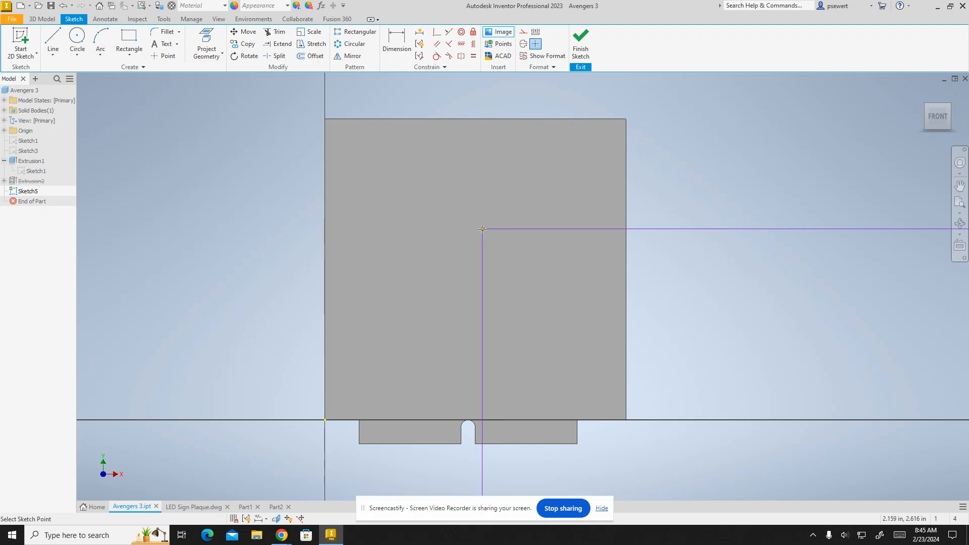
{"action": "scroll", "coordinate": [482, 229], "scroll_direction": "down", "scroll_amount": 5}
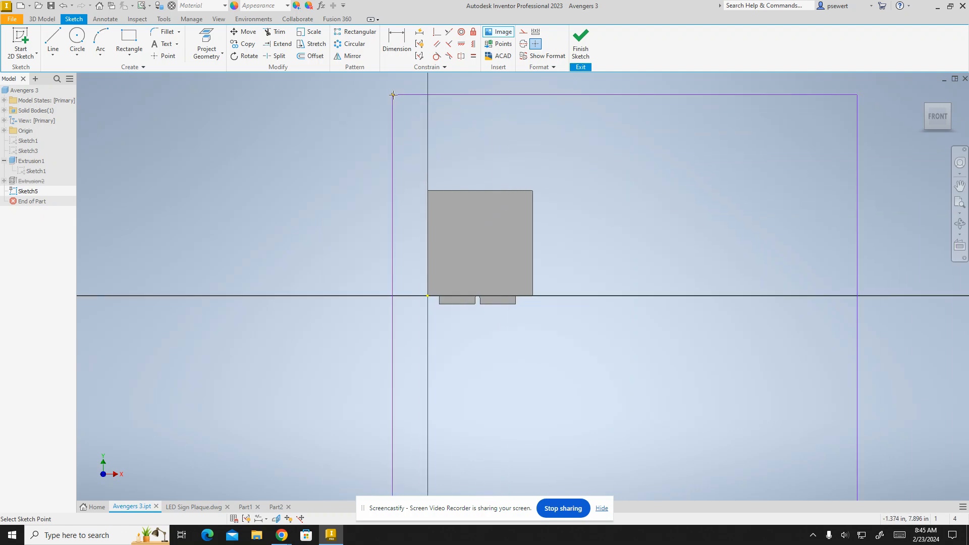
{"action": "scroll", "coordinate": [437, 113], "scroll_direction": "down", "scroll_amount": 5}
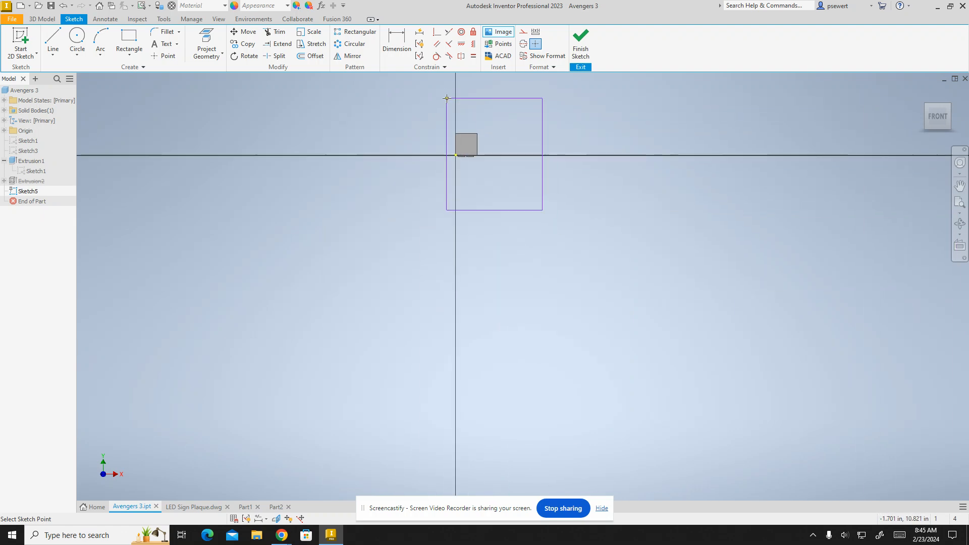
{"action": "scroll", "coordinate": [447, 97], "scroll_direction": "up", "scroll_amount": 4}
{"action": "middle_click_drag", "start_coordinate": [448, 98], "coordinate": [461, 199]}
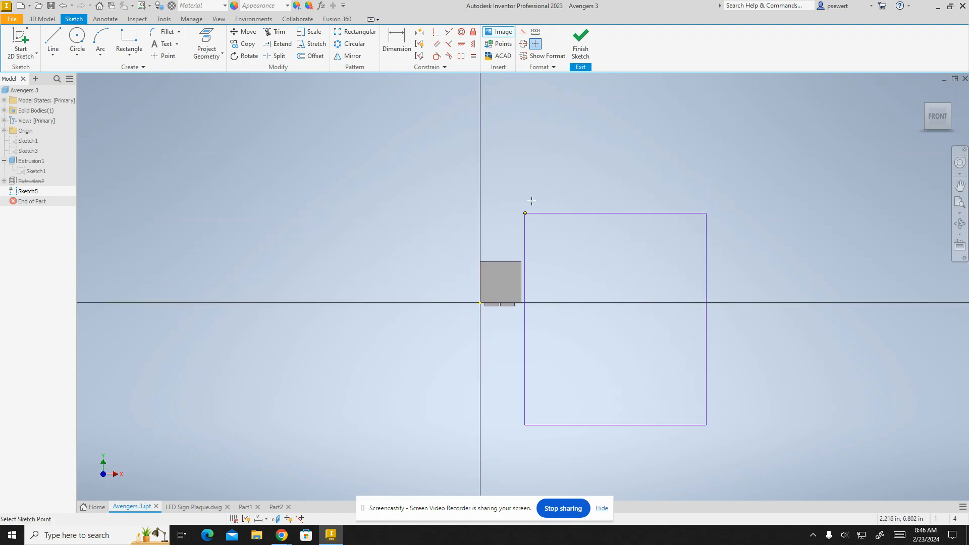
{"action": "left_click", "coordinate": [438, 168]}
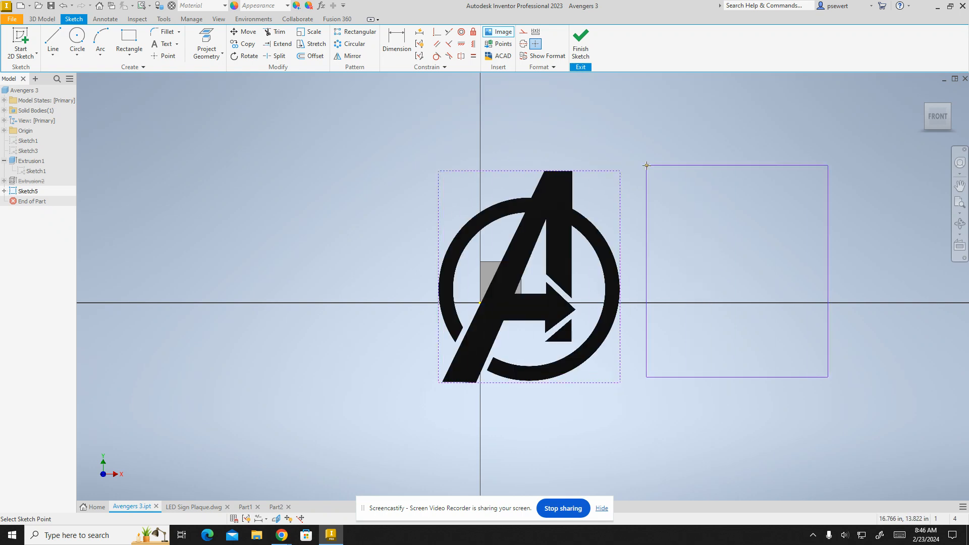
{"action": "key", "text": "Escape"}
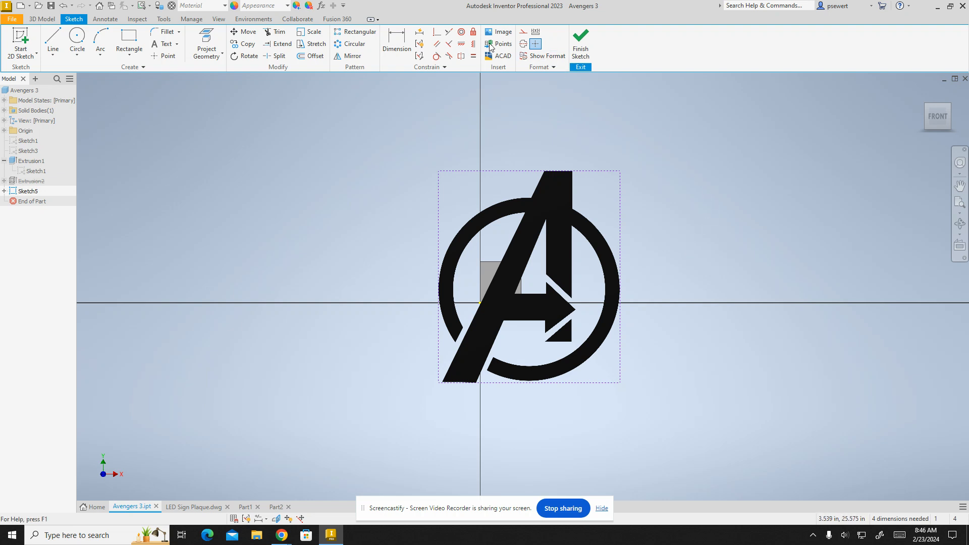
- Dimension the logo image's height and set it to 3.750 in
{"action": "left_click", "coordinate": [397, 43]}
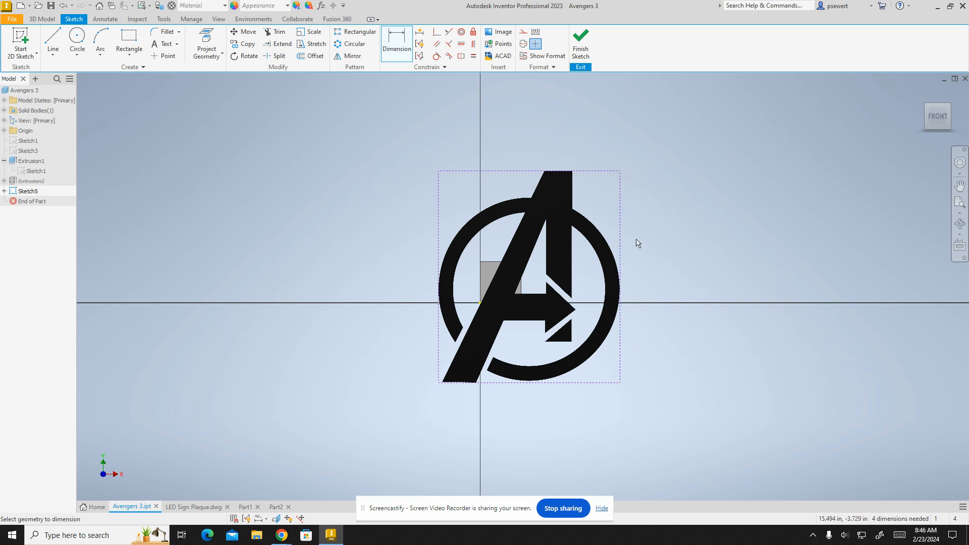
{"action": "left_click", "coordinate": [622, 210]}
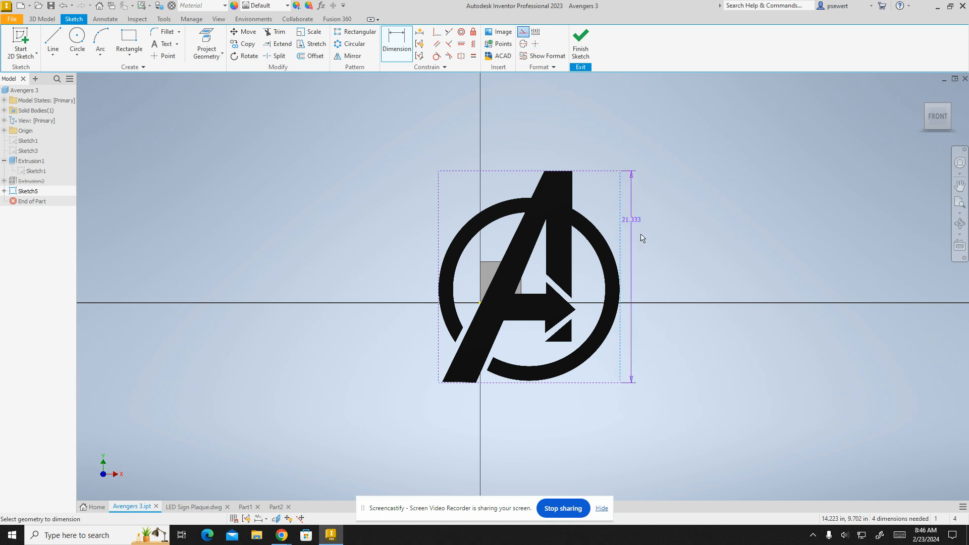
{"action": "left_click", "coordinate": [658, 262]}
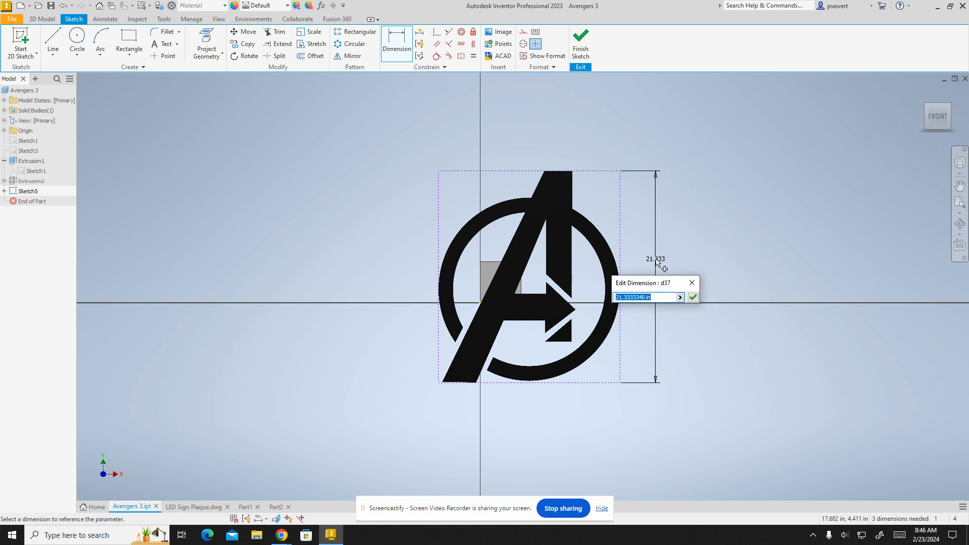
{"action": "type", "text": "4"}
{"action": "key", "text": "Return"}
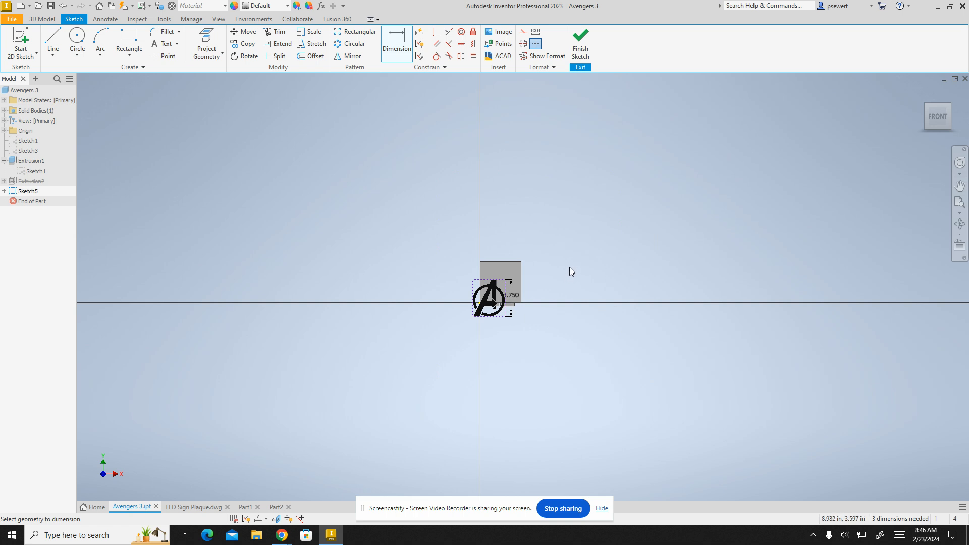
{"action": "key", "text": "Escape"}
- Move the logo image onto the plaque so it sits within the plaque's face above the bottom edge
{"action": "scroll", "coordinate": [514, 308], "scroll_direction": "up", "scroll_amount": 2}
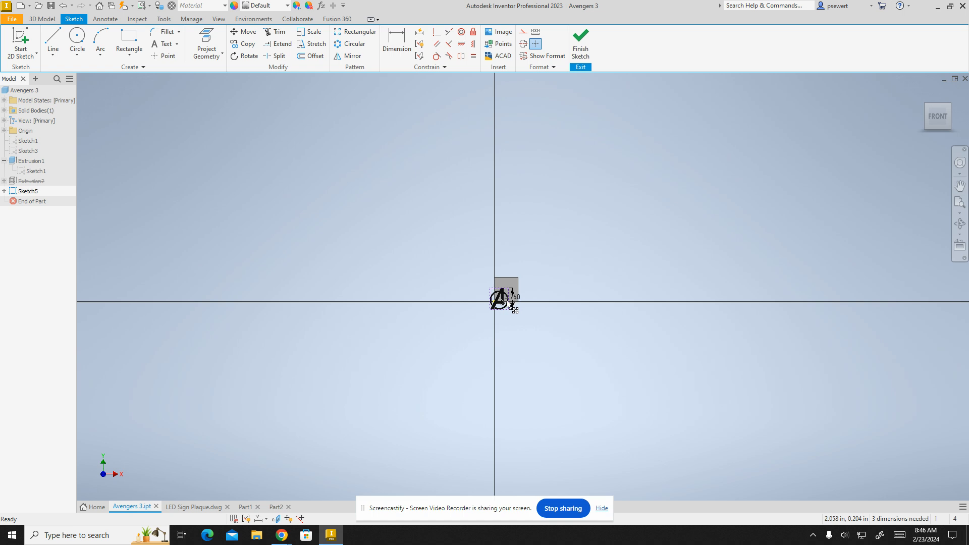
{"action": "scroll", "coordinate": [500, 290], "scroll_direction": "down", "scroll_amount": 6}
{"action": "scroll", "coordinate": [499, 292], "scroll_direction": "down", "scroll_amount": 3}
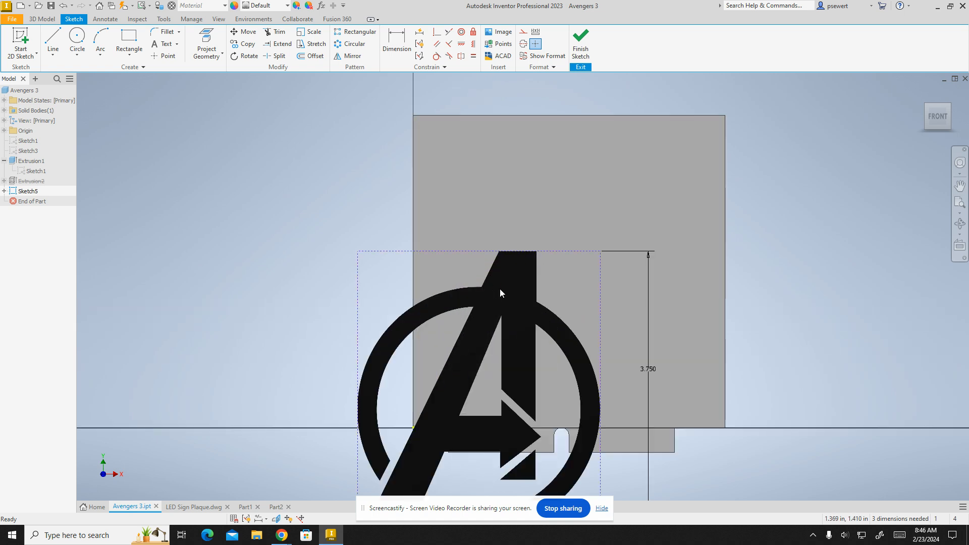
{"action": "scroll", "coordinate": [499, 293], "scroll_direction": "up", "scroll_amount": 3}
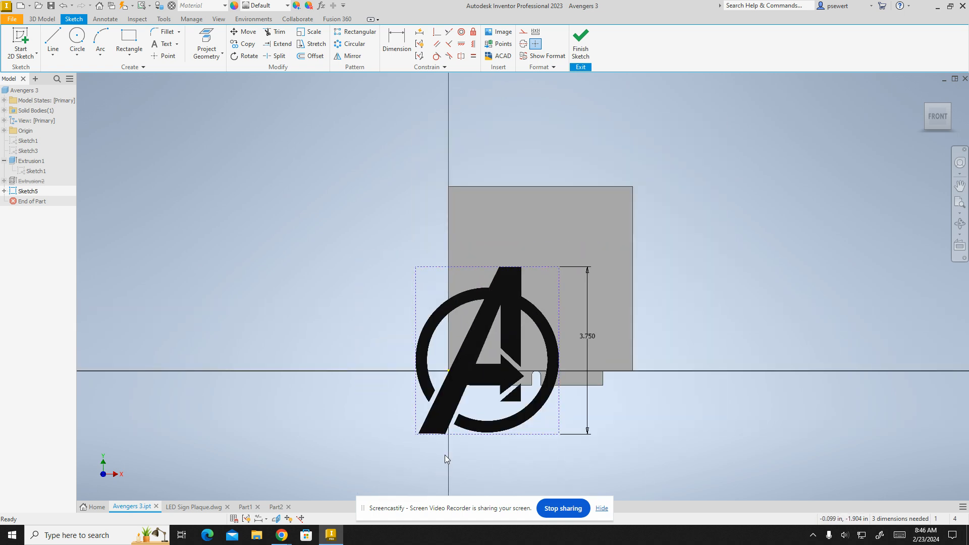
{"action": "mouse_move", "coordinate": [467, 439]}
{"action": "left_mouse_down"}
{"action": "mouse_move", "coordinate": [507, 422]}
{"action": "mouse_move", "coordinate": [518, 364]}
{"action": "left_mouse_up"}
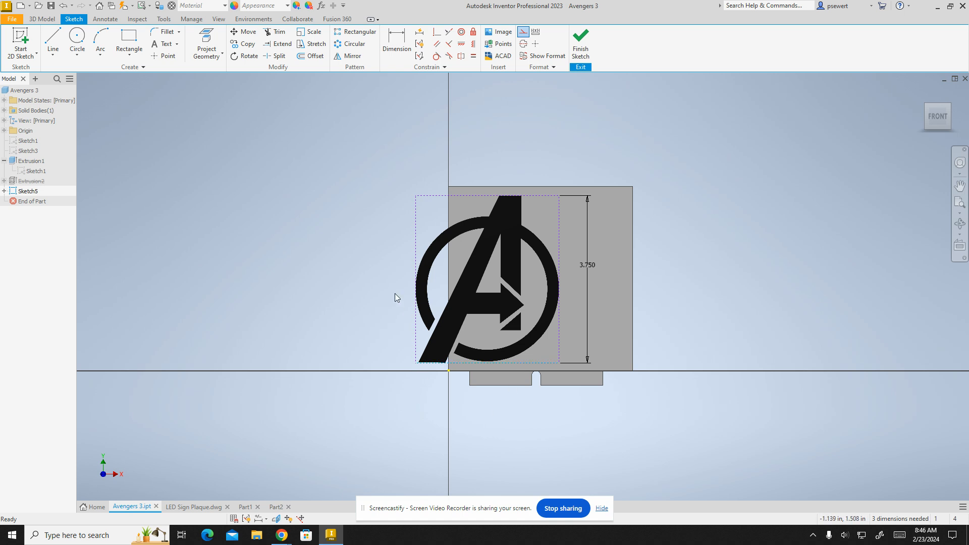
{"action": "left_click_drag", "start_coordinate": [416, 227], "coordinate": [466, 226]}
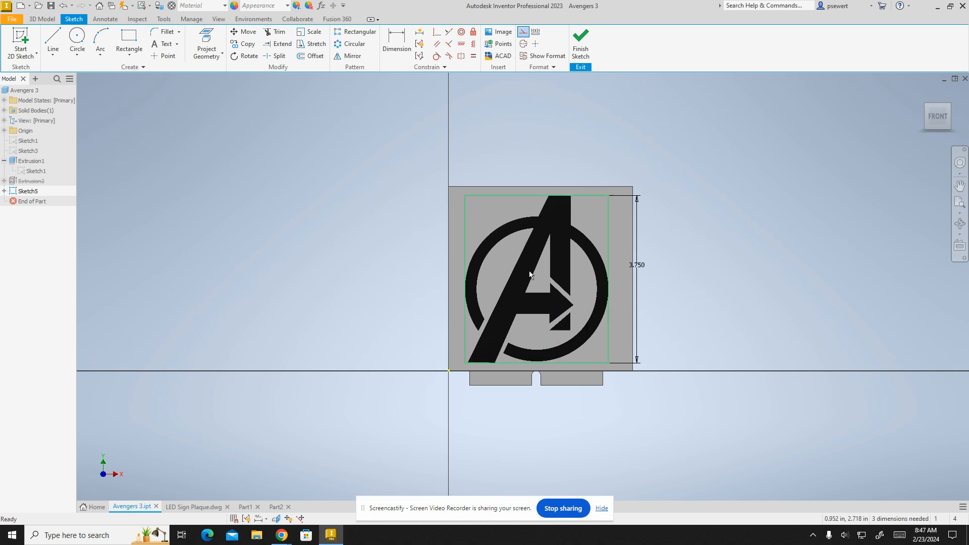
{"action": "left_click", "coordinate": [768, 319]}
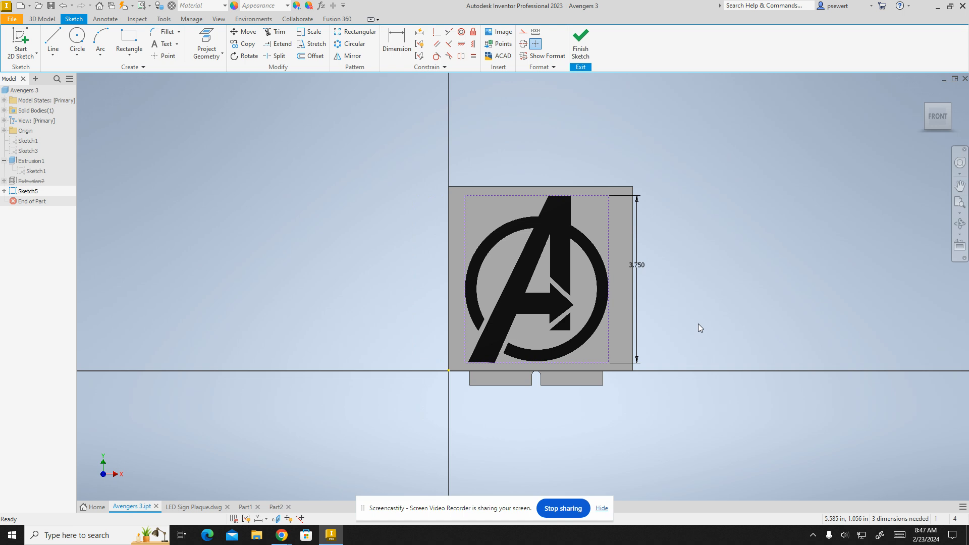
- Draw a line tracing the flat top edge of the logo's A
{"action": "scroll", "coordinate": [563, 279], "scroll_direction": "up", "scroll_amount": 5}
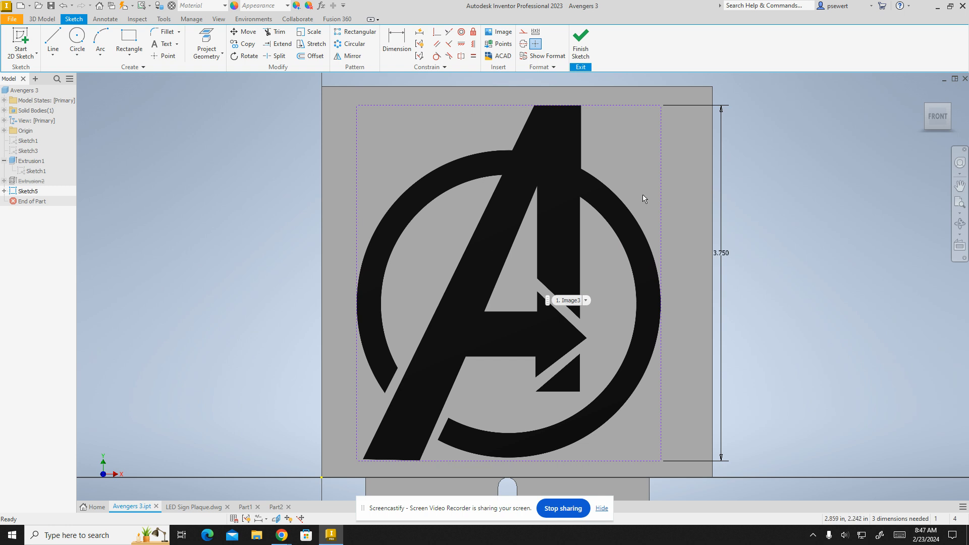
{"action": "left_click", "coordinate": [53, 41]}
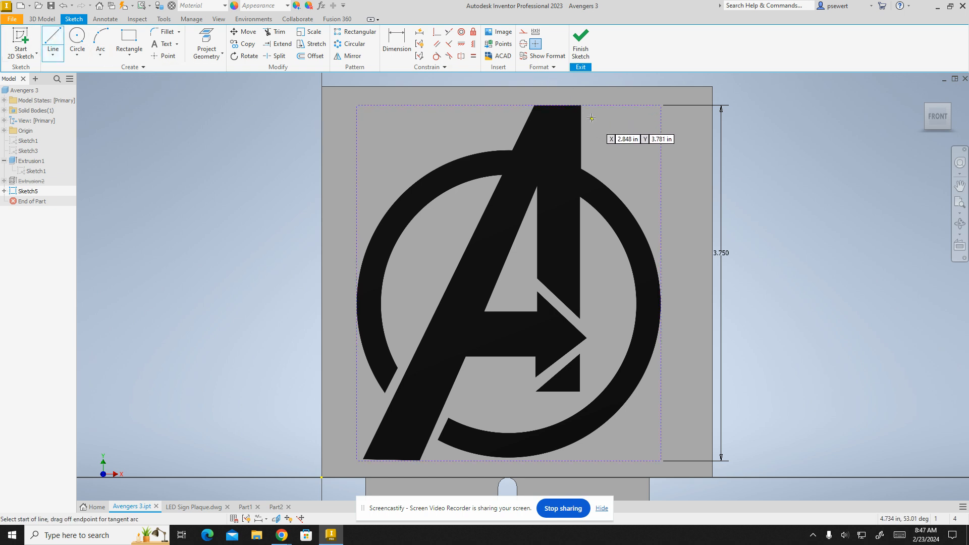
{"action": "scroll", "coordinate": [564, 92], "scroll_direction": "down", "scroll_amount": 5}
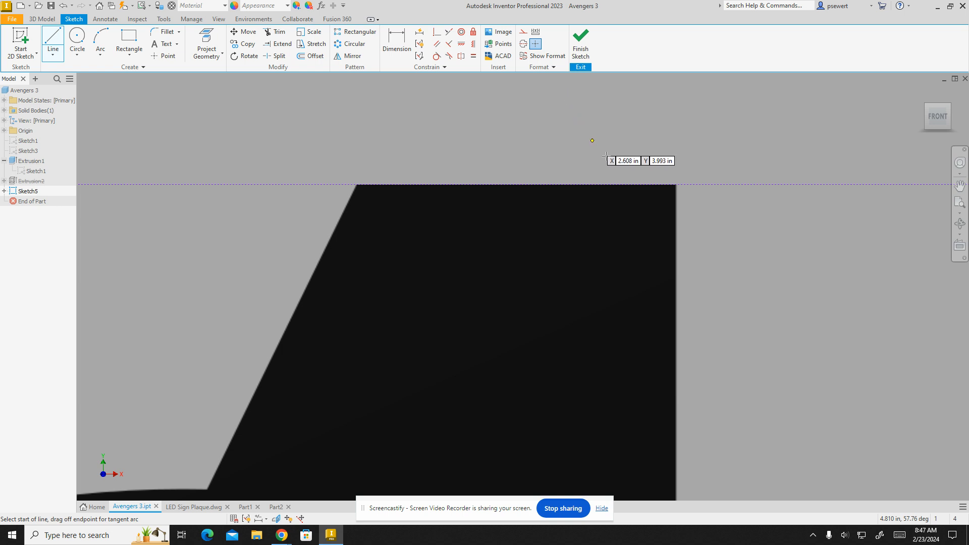
{"action": "left_click", "coordinate": [675, 184]}
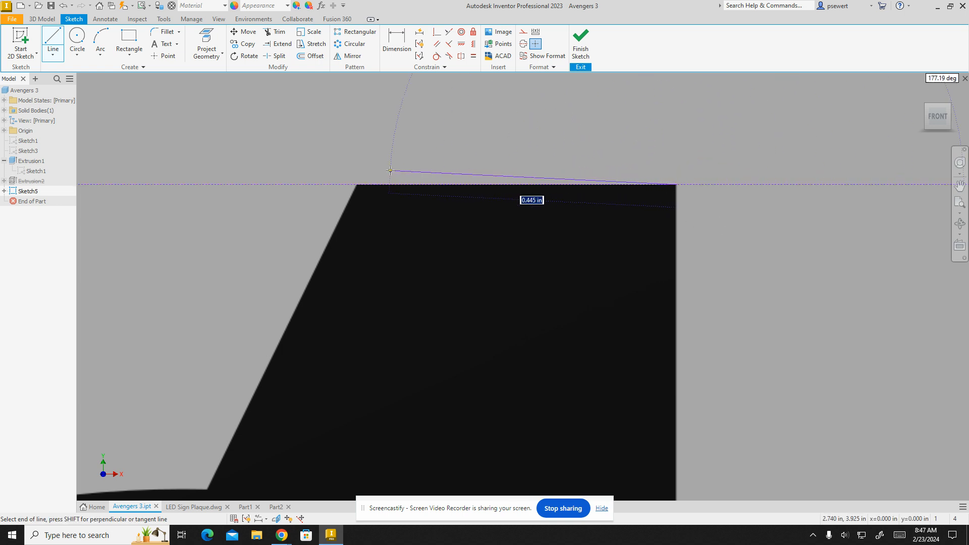
{"action": "double_click", "coordinate": [353, 184]}
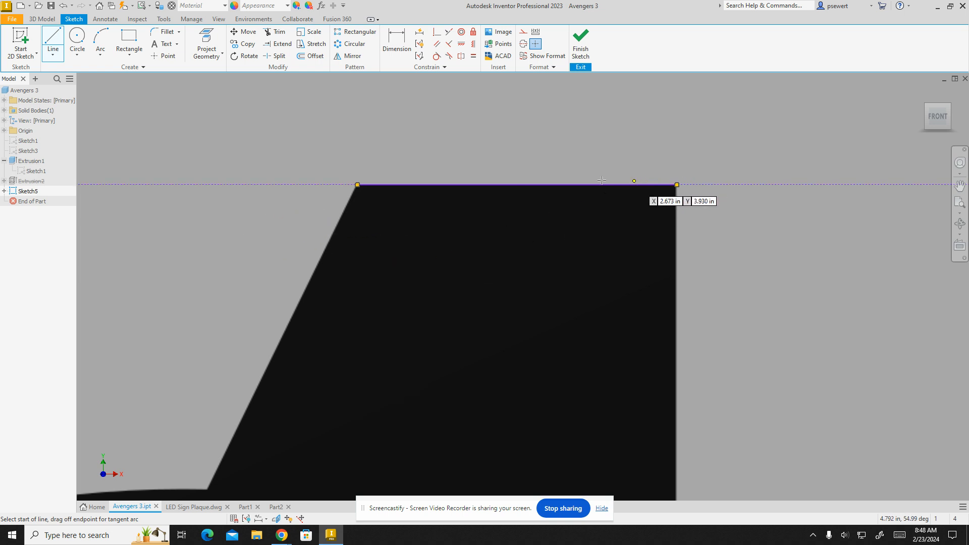
- Draw a line along the A's left slanted edge, from its top corner down to the outer ring
{"action": "scroll", "coordinate": [325, 210], "scroll_direction": "up", "scroll_amount": 3}
{"action": "scroll", "coordinate": [325, 210], "scroll_direction": "down", "scroll_amount": 4}
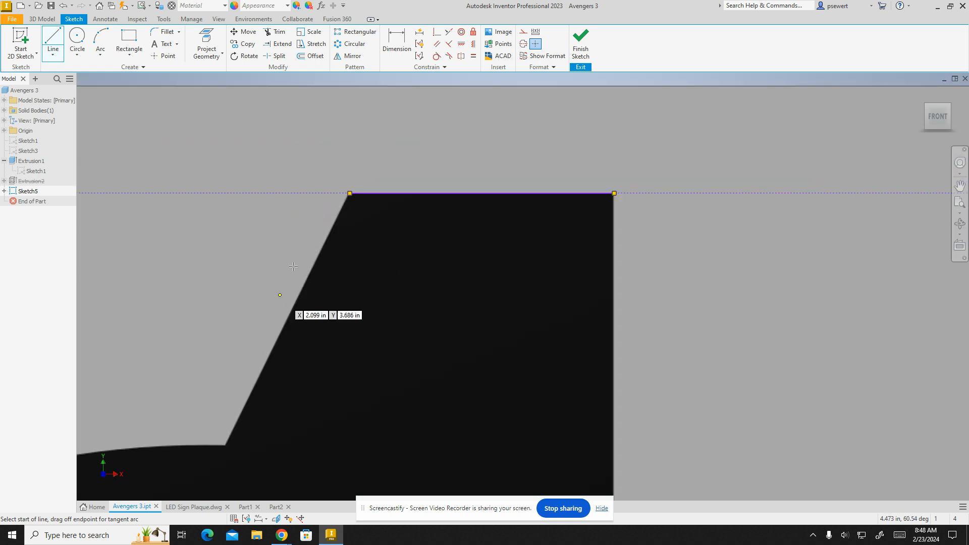
{"action": "left_click", "coordinate": [351, 193]}
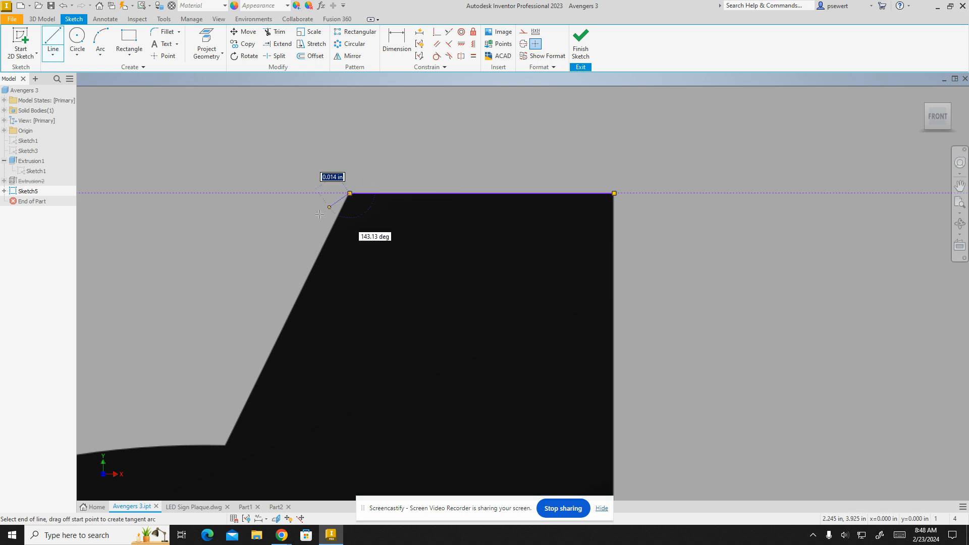
{"action": "left_click", "coordinate": [226, 447]}
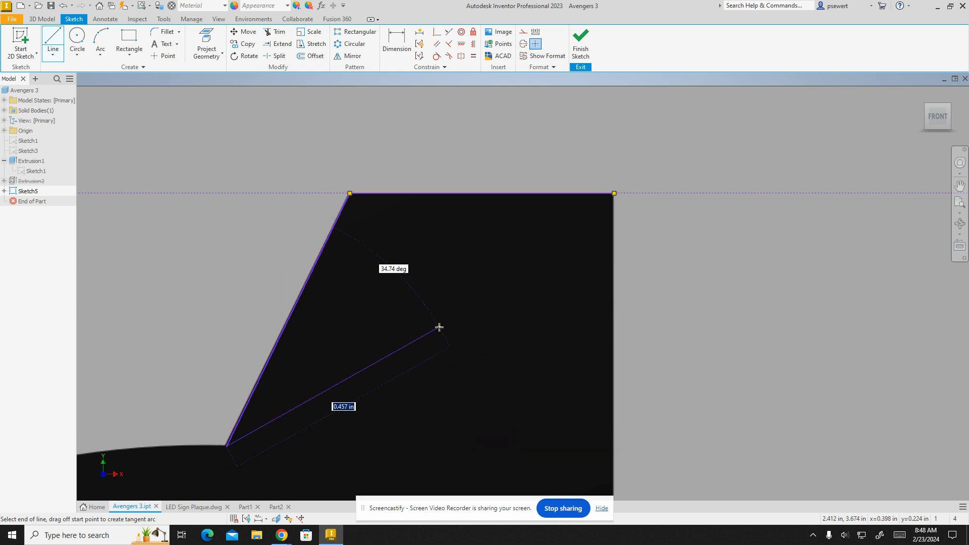
{"action": "key", "text": "Escape"}
- Draw a three-point arc along the ring's outer edge, from the A's slanted edge down to the ring's lower-left end
{"action": "scroll", "coordinate": [274, 393], "scroll_direction": "down", "scroll_amount": 3}
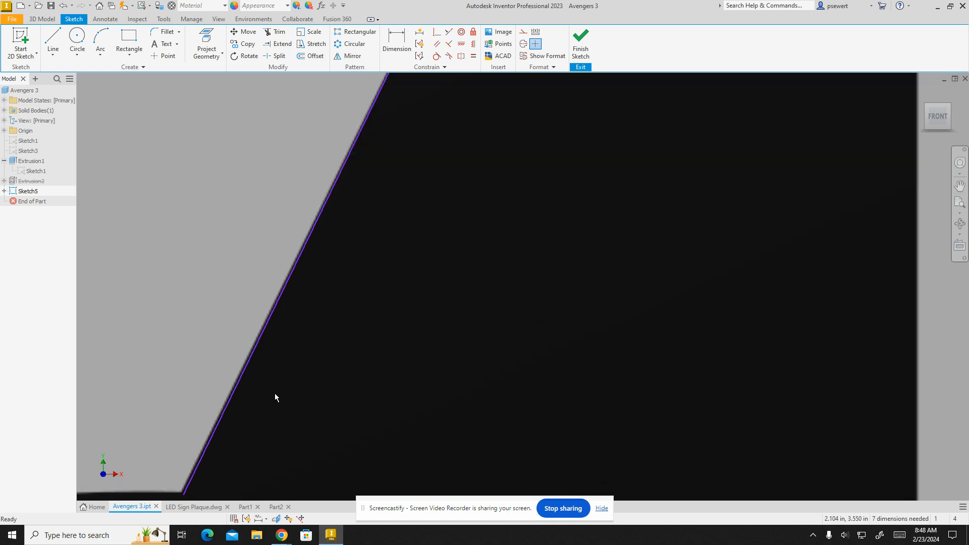
{"action": "scroll", "coordinate": [274, 393], "scroll_direction": "up", "scroll_amount": 5}
{"action": "middle_click_drag", "start_coordinate": [274, 394], "coordinate": [527, 181]}
{"action": "middle_click_drag", "start_coordinate": [340, 423], "coordinate": [399, 296]}
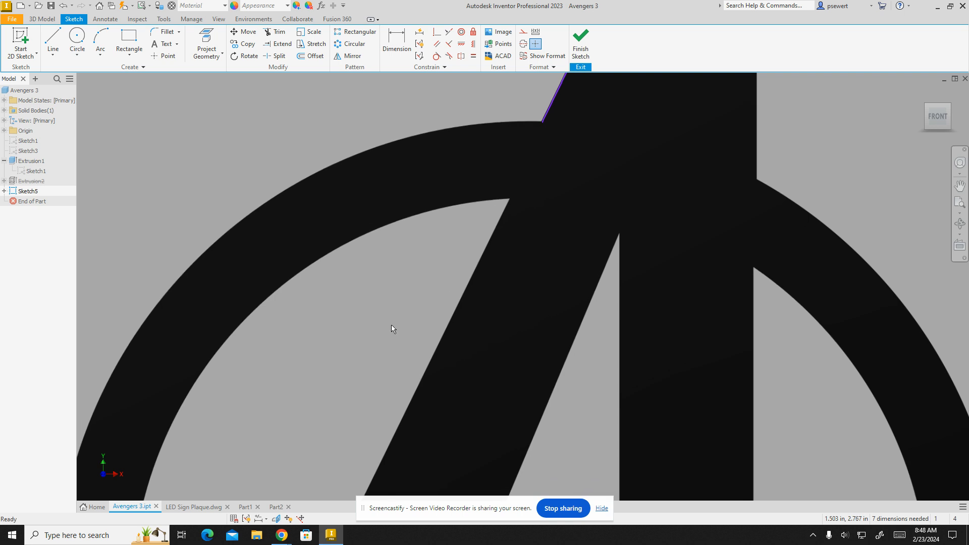
{"action": "scroll", "coordinate": [392, 326], "scroll_direction": "up", "scroll_amount": 3}
{"action": "middle_click_drag", "start_coordinate": [378, 392], "coordinate": [421, 302]}
{"action": "scroll", "coordinate": [422, 308], "scroll_direction": "up", "scroll_amount": 4}
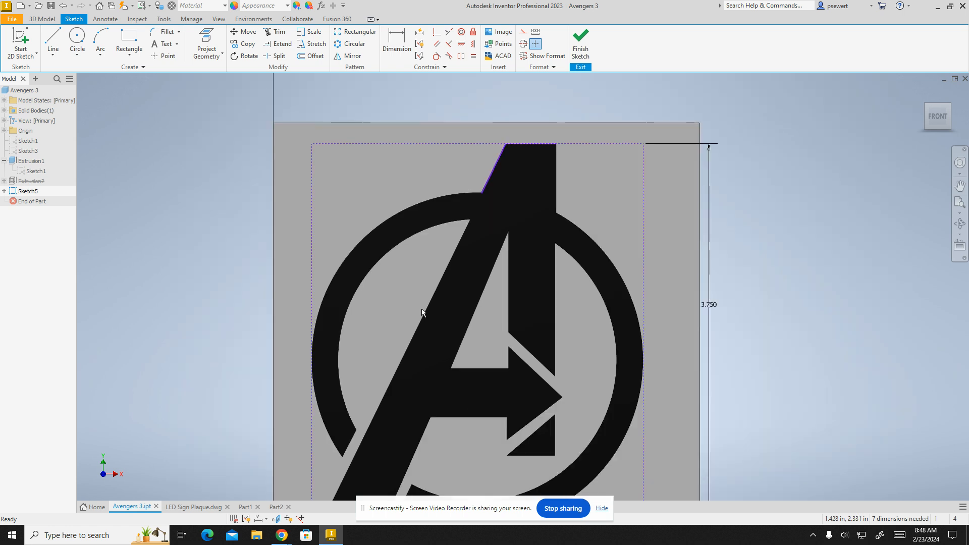
{"action": "mouse_move", "coordinate": [419, 382]}
{"action": "middle_mouse_down"}
{"action": "mouse_move", "coordinate": [419, 331]}
{"action": "mouse_move", "coordinate": [408, 311]}
{"action": "middle_mouse_up"}
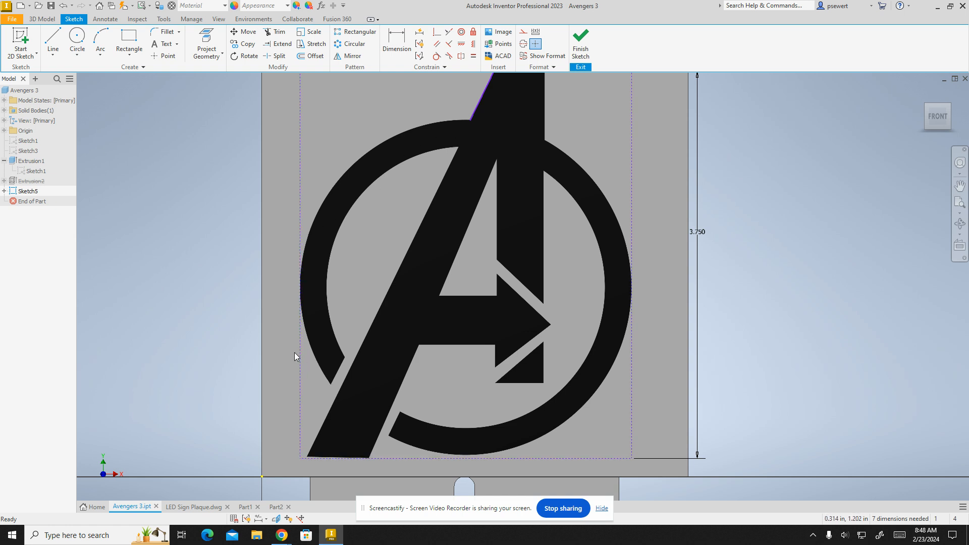
{"action": "left_click", "coordinate": [102, 37]}
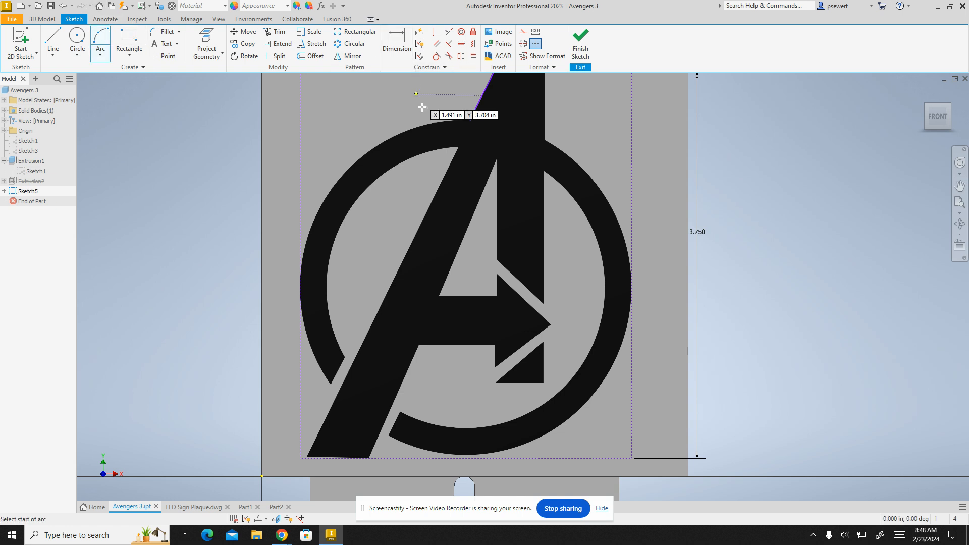
{"action": "scroll", "coordinate": [411, 104], "scroll_direction": "up", "scroll_amount": 3}
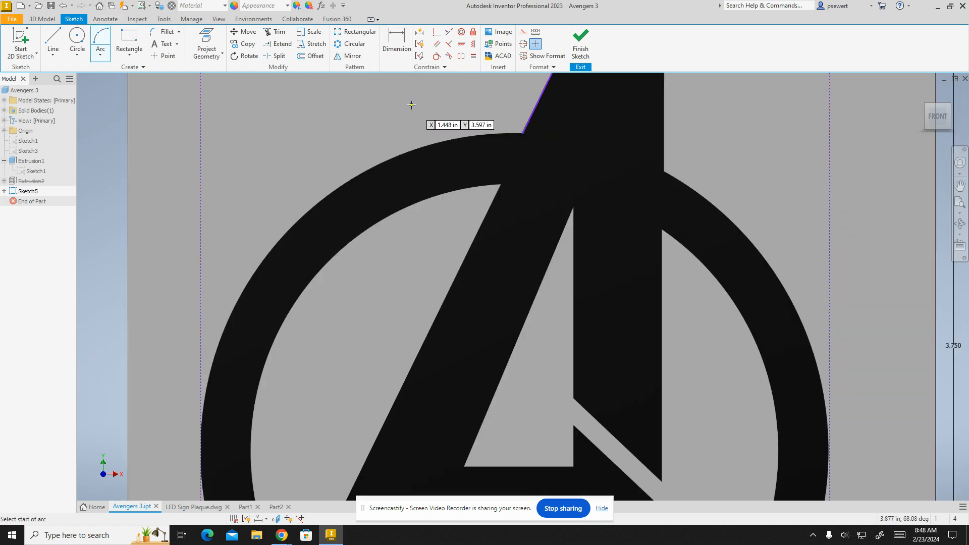
{"action": "scroll", "coordinate": [451, 197], "scroll_direction": "down", "scroll_amount": 1}
{"action": "scroll", "coordinate": [451, 197], "scroll_direction": "up", "scroll_amount": 2}
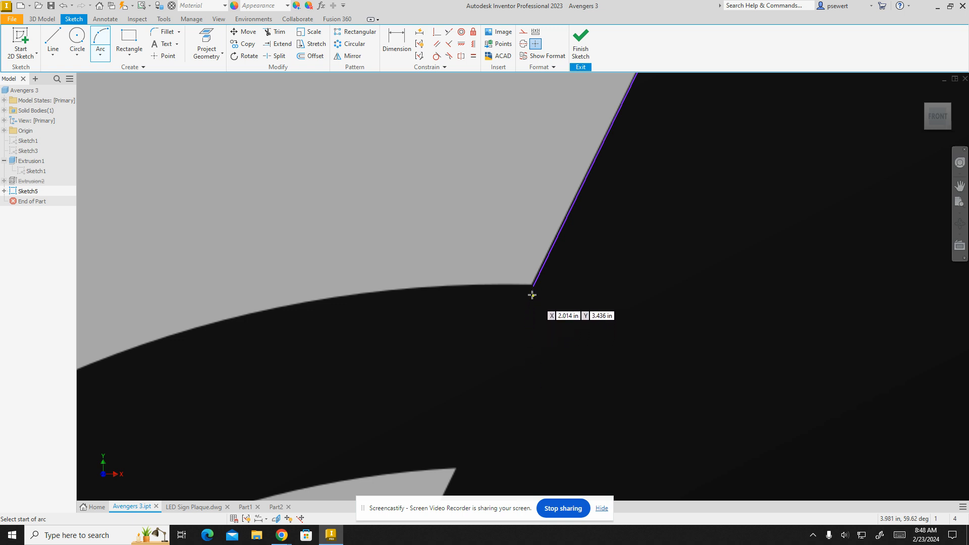
{"action": "left_click", "coordinate": [534, 285]}
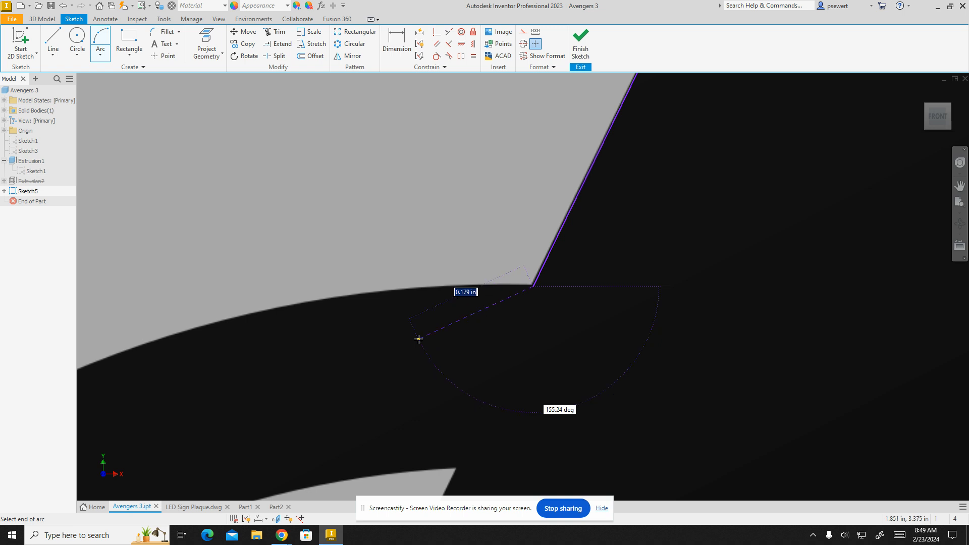
{"action": "scroll", "coordinate": [438, 388], "scroll_direction": "up", "scroll_amount": 3}
{"action": "scroll", "coordinate": [439, 386], "scroll_direction": "down", "scroll_amount": 6}
{"action": "middle_click_drag", "start_coordinate": [433, 385], "coordinate": [500, 153]}
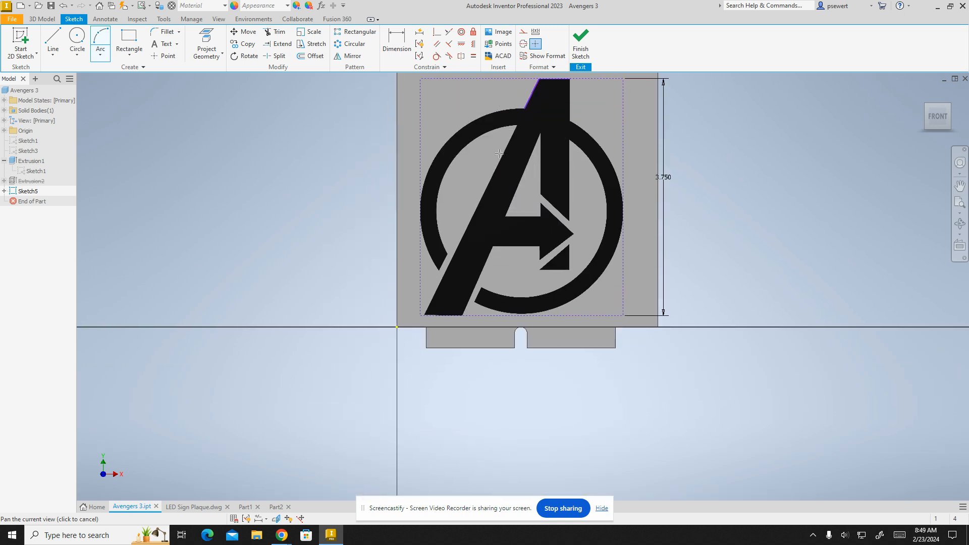
{"action": "scroll", "coordinate": [443, 237], "scroll_direction": "up", "scroll_amount": 5}
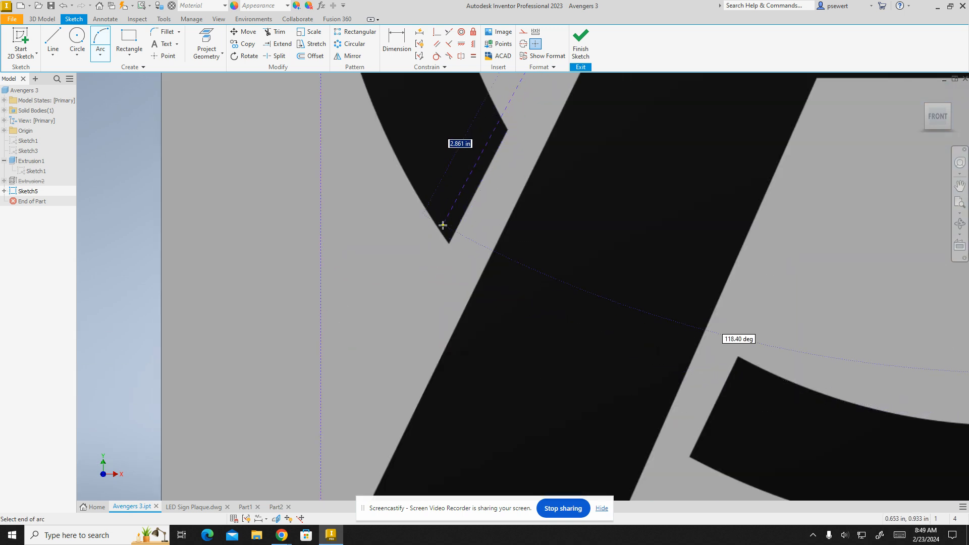
{"action": "scroll", "coordinate": [443, 225], "scroll_direction": "up", "scroll_amount": 2}
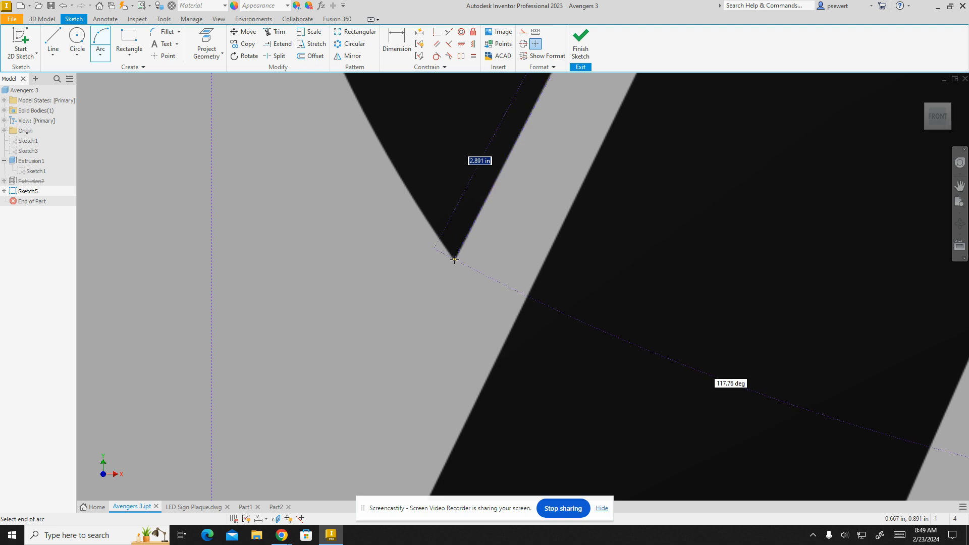
{"action": "left_click", "coordinate": [454, 259]}
{"action": "scroll", "coordinate": [487, 174], "scroll_direction": "down", "scroll_amount": 3}
{"action": "mouse_move", "coordinate": [491, 169]}
{"action": "middle_mouse_down"}
{"action": "mouse_move", "coordinate": [455, 271]}
{"action": "mouse_move", "coordinate": [411, 458]}
{"action": "middle_mouse_up"}
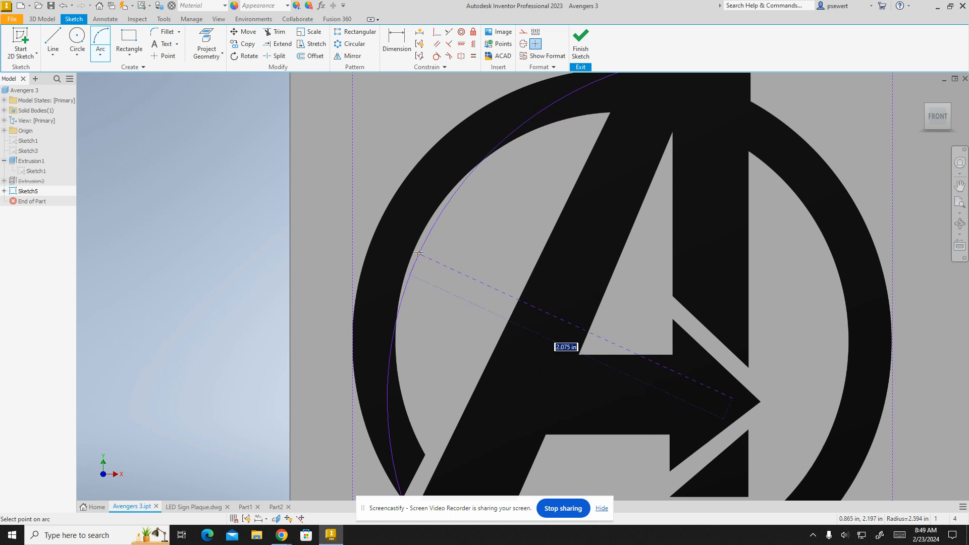
{"action": "scroll", "coordinate": [408, 187], "scroll_direction": "down", "scroll_amount": 2}
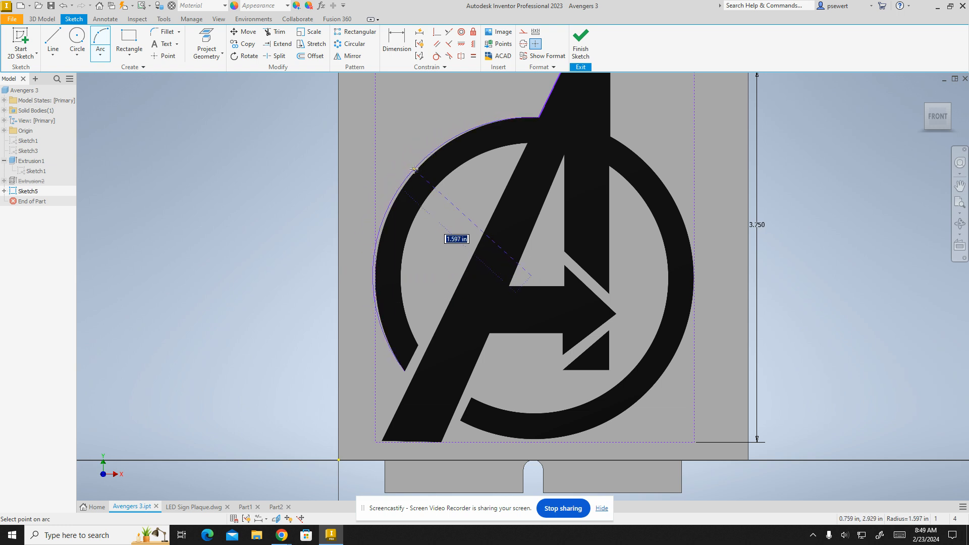
{"action": "left_click", "coordinate": [416, 171]}
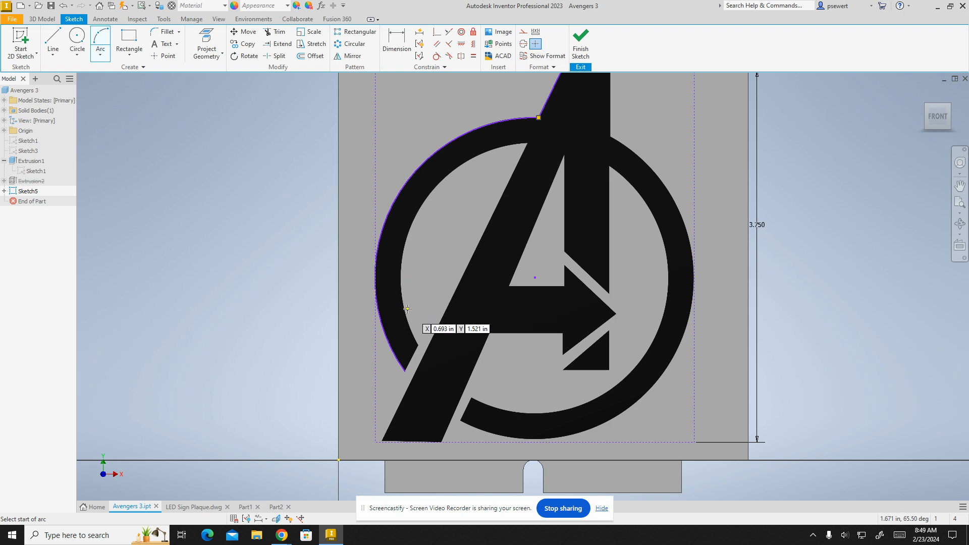
{"action": "key", "text": "Escape"}
- Draw a short line across the ring's lower-left cut end, from its outer tip to its inner corner
{"action": "scroll", "coordinate": [549, 113], "scroll_direction": "down", "scroll_amount": 1}
{"action": "scroll", "coordinate": [519, 101], "scroll_direction": "up", "scroll_amount": 5}
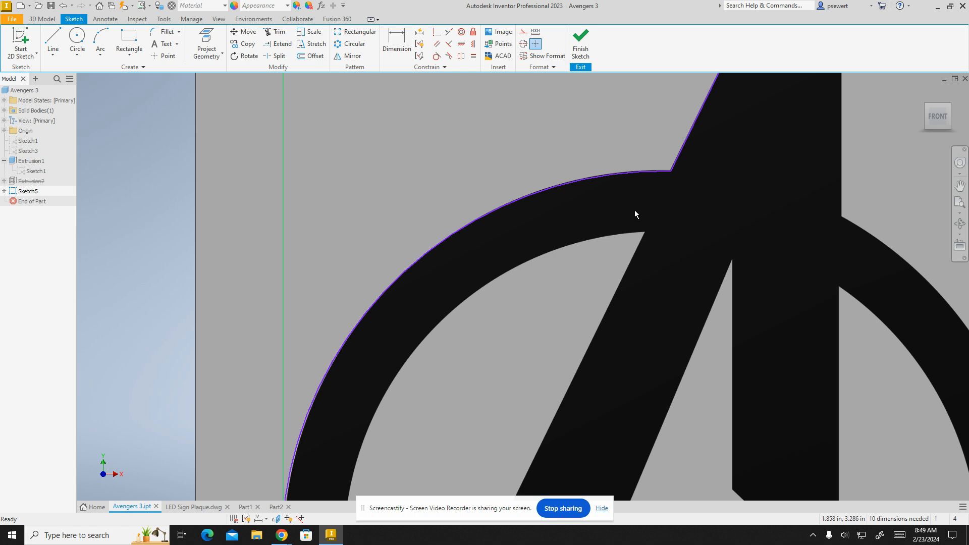
{"action": "scroll", "coordinate": [651, 168], "scroll_direction": "up", "scroll_amount": 3}
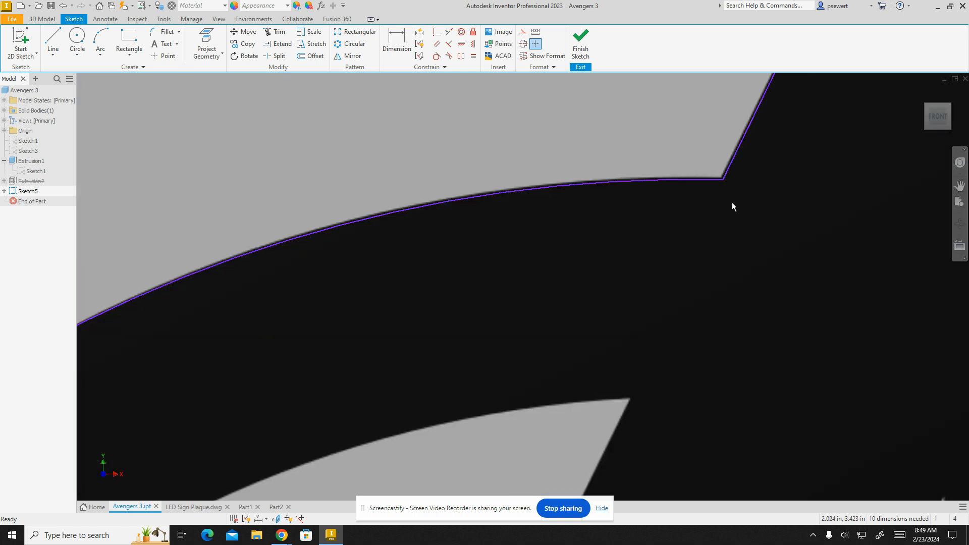
{"action": "scroll", "coordinate": [734, 192], "scroll_direction": "up", "scroll_amount": 4}
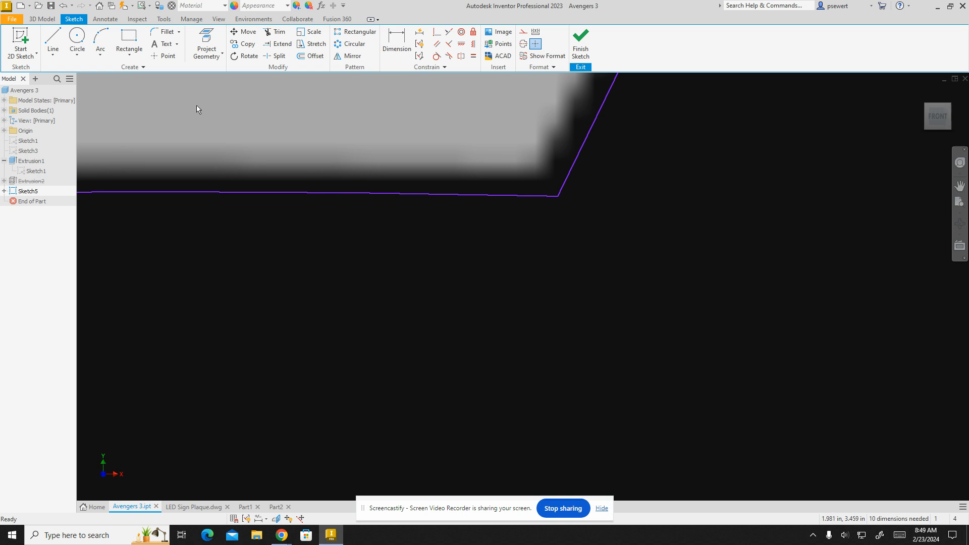
{"action": "scroll", "coordinate": [251, 158], "scroll_direction": "up", "scroll_amount": 3}
{"action": "scroll", "coordinate": [251, 158], "scroll_direction": "down", "scroll_amount": 4}
{"action": "scroll", "coordinate": [251, 237], "scroll_direction": "down", "scroll_amount": 2}
{"action": "scroll", "coordinate": [246, 253], "scroll_direction": "down", "scroll_amount": 3}
{"action": "scroll", "coordinate": [313, 232], "scroll_direction": "up", "scroll_amount": 1}
{"action": "scroll", "coordinate": [405, 142], "scroll_direction": "up", "scroll_amount": 1}
{"action": "scroll", "coordinate": [294, 356], "scroll_direction": "up", "scroll_amount": 2}
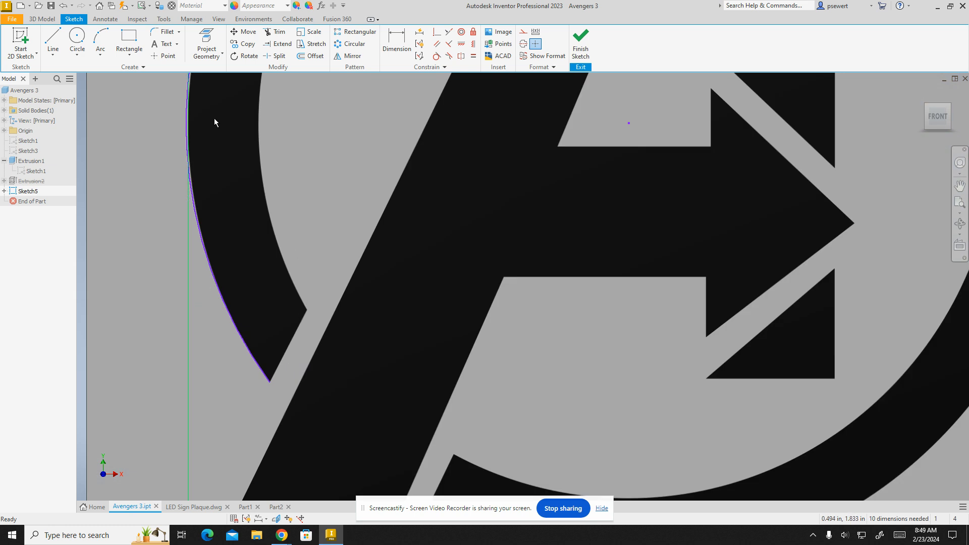
{"action": "left_click", "coordinate": [52, 39]}
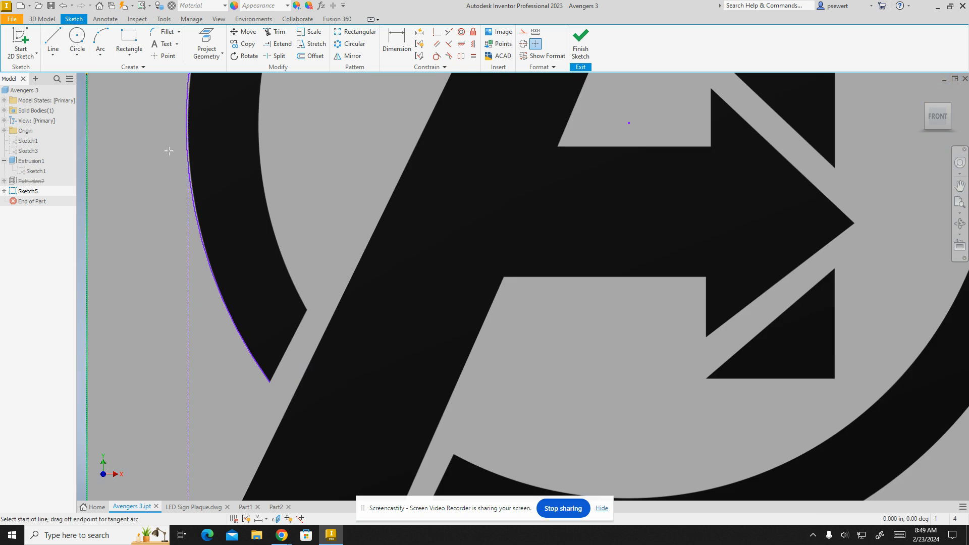
{"action": "left_click", "coordinate": [270, 382]}
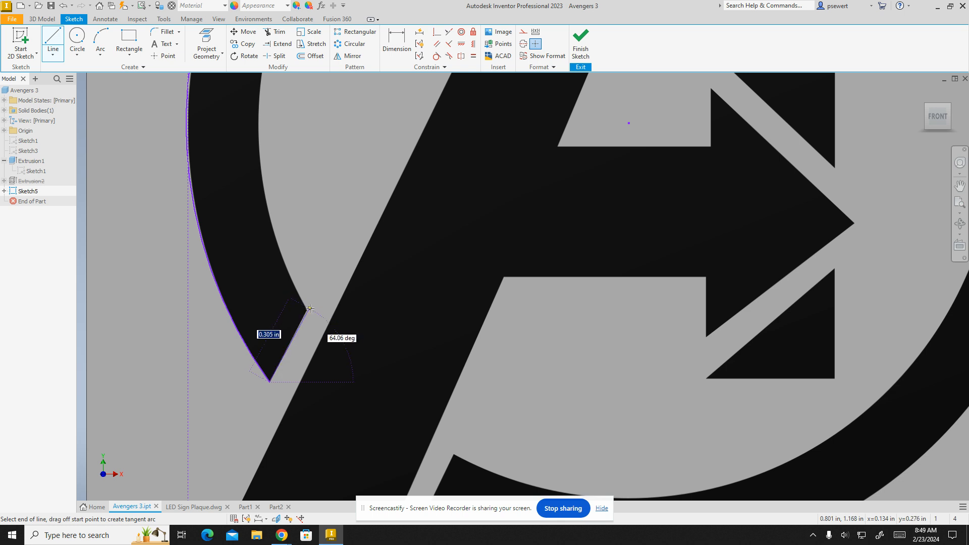
{"action": "scroll", "coordinate": [308, 307], "scroll_direction": "up", "scroll_amount": 4}
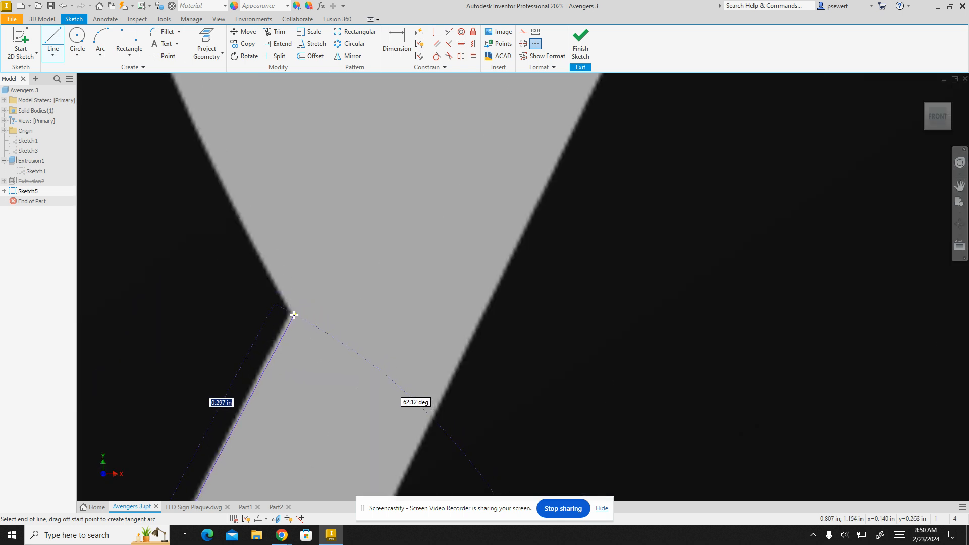
{"action": "left_click", "coordinate": [294, 314]}
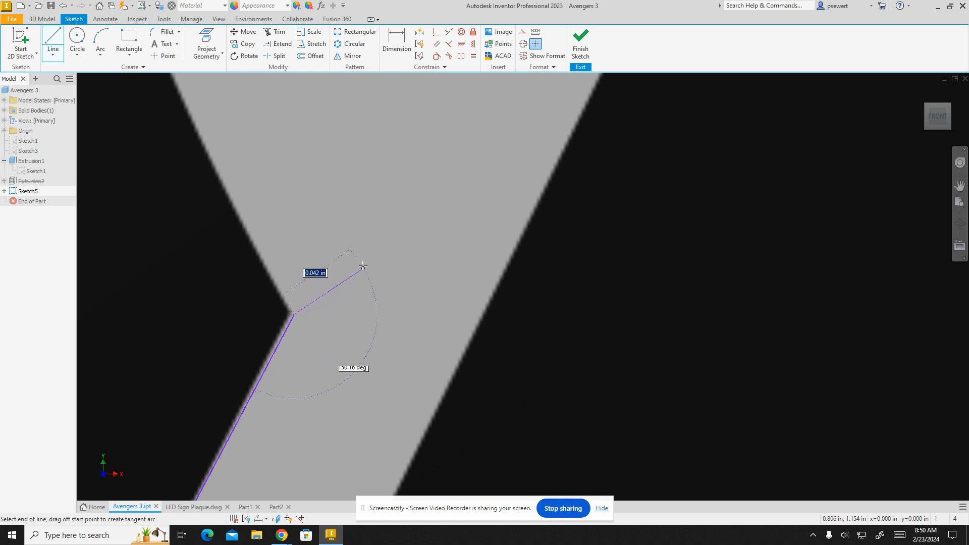
- Draw a three-point arc along the ring's inner edge, from the cut end up to where it meets the A
{"action": "left_click", "coordinate": [98, 42]}
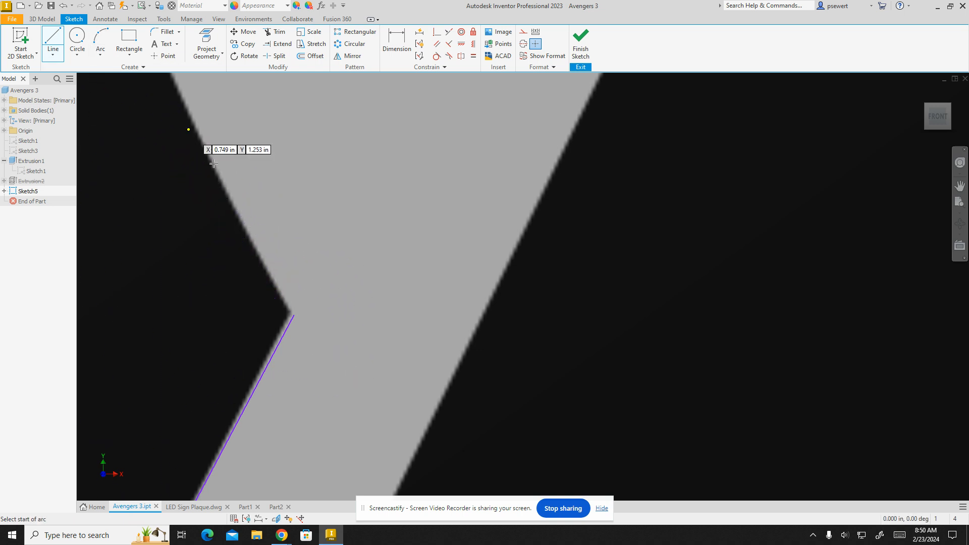
{"action": "left_click", "coordinate": [294, 317]}
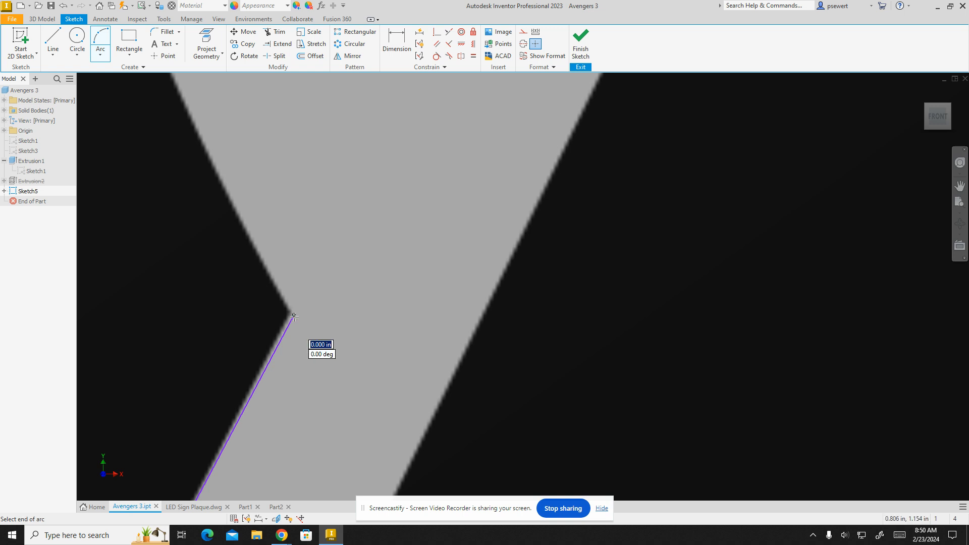
{"action": "scroll", "coordinate": [314, 288], "scroll_direction": "down", "scroll_amount": 5}
{"action": "middle_click_drag", "start_coordinate": [340, 210], "coordinate": [301, 540]}
{"action": "scroll", "coordinate": [310, 398], "scroll_direction": "down", "scroll_amount": 3}
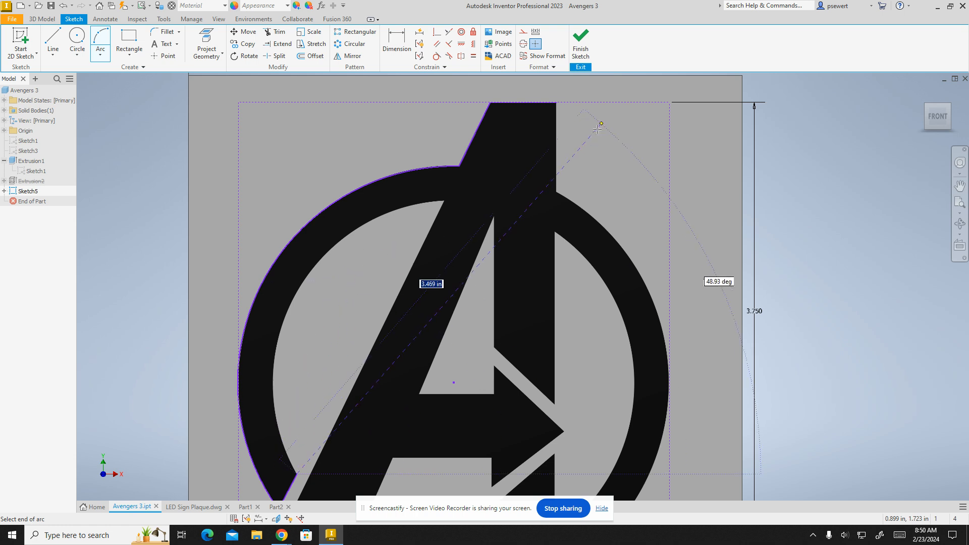
{"action": "scroll", "coordinate": [410, 211], "scroll_direction": "up", "scroll_amount": 5}
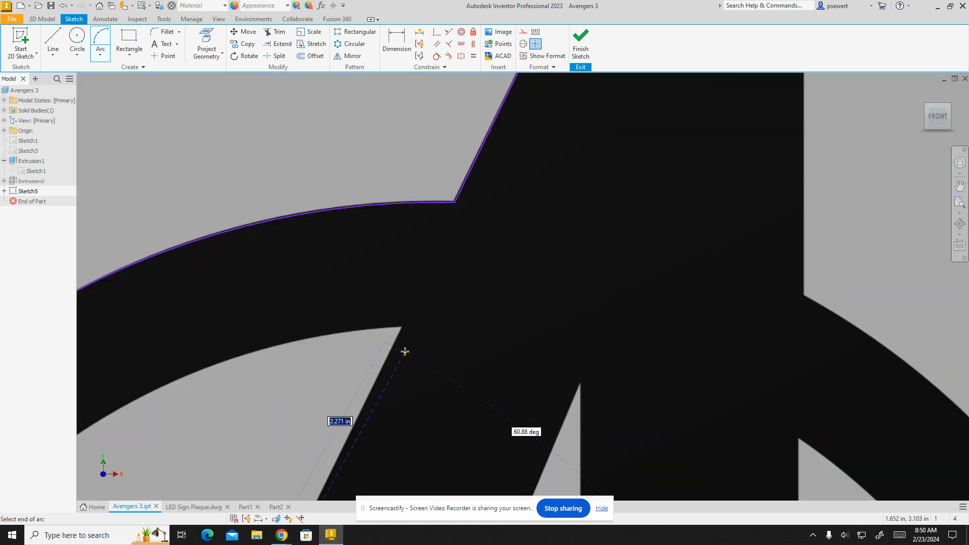
{"action": "scroll", "coordinate": [405, 353], "scroll_direction": "up", "scroll_amount": 2}
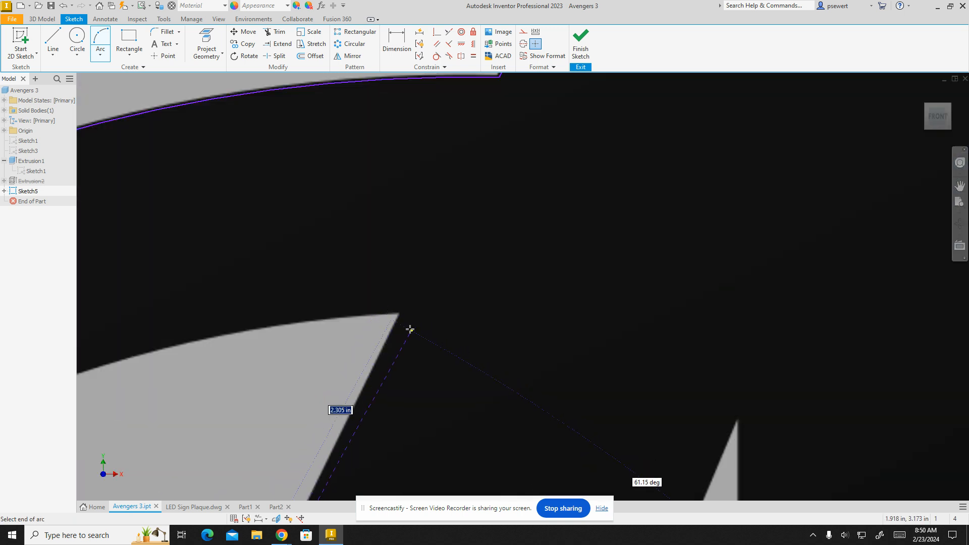
{"action": "left_click", "coordinate": [398, 315]}
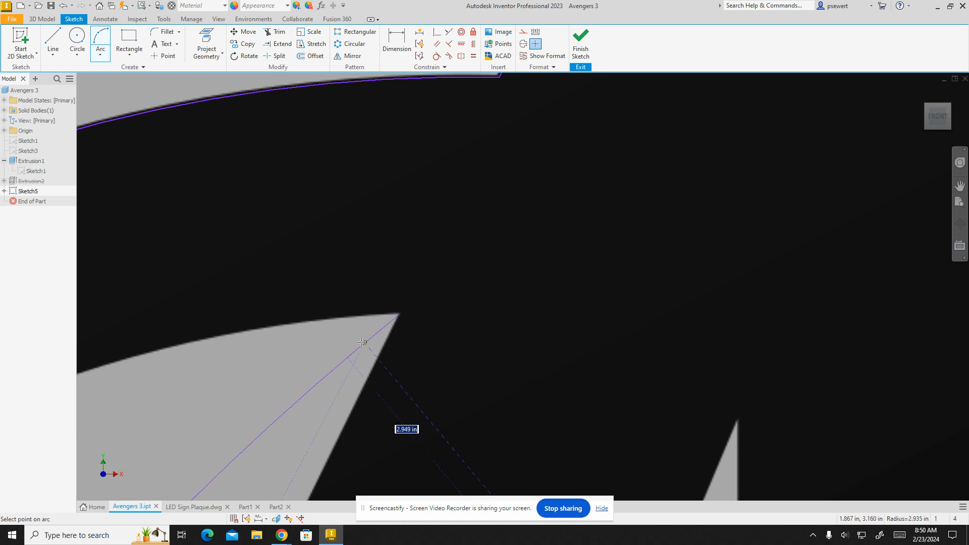
{"action": "scroll", "coordinate": [364, 342], "scroll_direction": "up", "scroll_amount": 2}
{"action": "scroll", "coordinate": [362, 342], "scroll_direction": "down", "scroll_amount": 5}
{"action": "mouse_move", "coordinate": [369, 333]}
{"action": "middle_mouse_down"}
{"action": "mouse_move", "coordinate": [428, 231]}
{"action": "mouse_move", "coordinate": [489, 175]}
{"action": "middle_mouse_up"}
{"action": "left_click", "coordinate": [366, 233]}
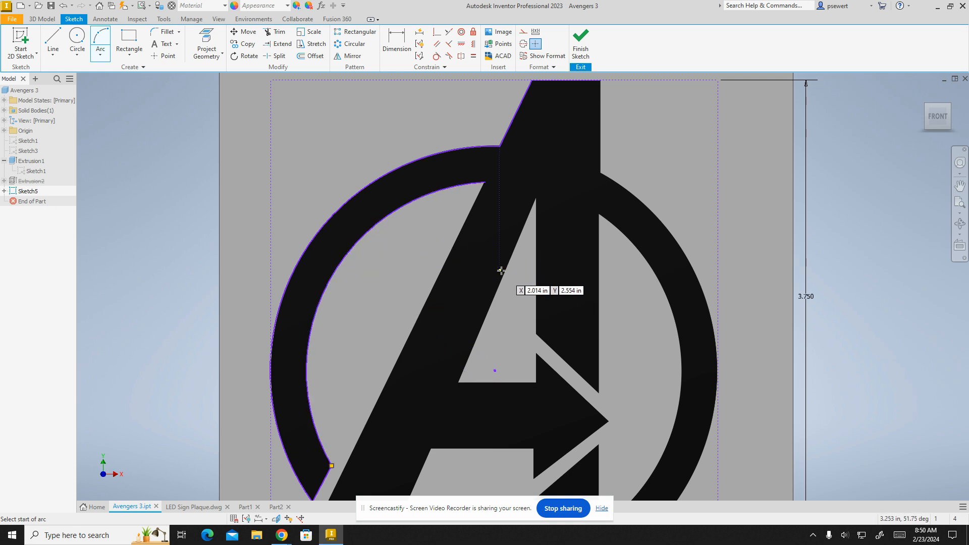
{"action": "key", "text": "Escape"}
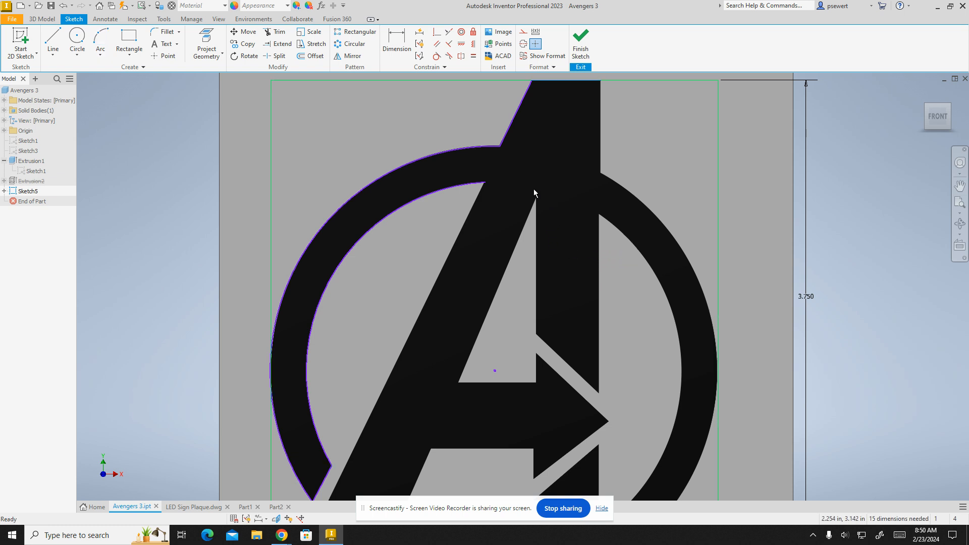
- Draw a line from where the ring's inner arc meets the A up to the A's top-right corner
{"action": "mouse_move", "coordinate": [550, 208]}
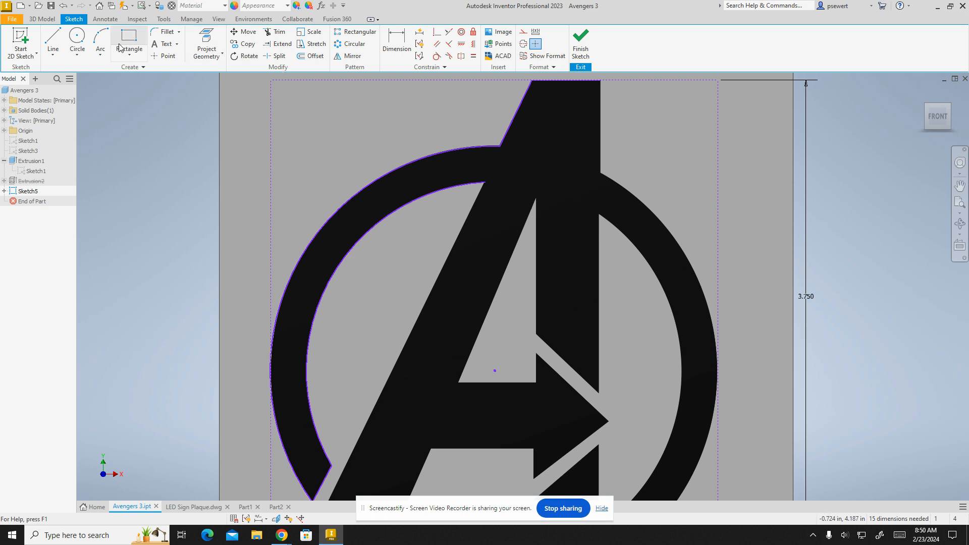
{"action": "left_click", "coordinate": [53, 41]}
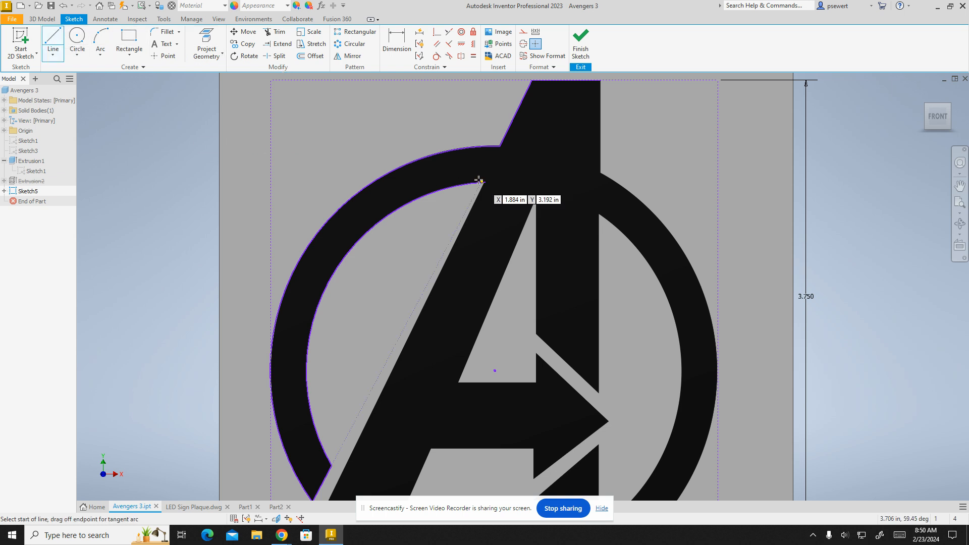
{"action": "left_click", "coordinate": [482, 181]}
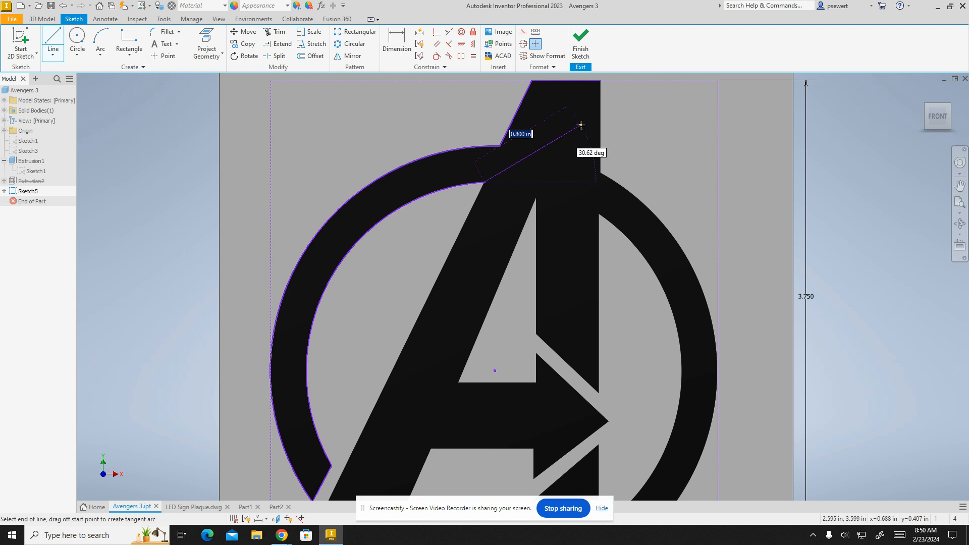
{"action": "middle_click_drag", "start_coordinate": [599, 86], "coordinate": [543, 190]}
{"action": "scroll", "coordinate": [543, 190], "scroll_direction": "up", "scroll_amount": 2}
{"action": "scroll", "coordinate": [541, 190], "scroll_direction": "down", "scroll_amount": 4}
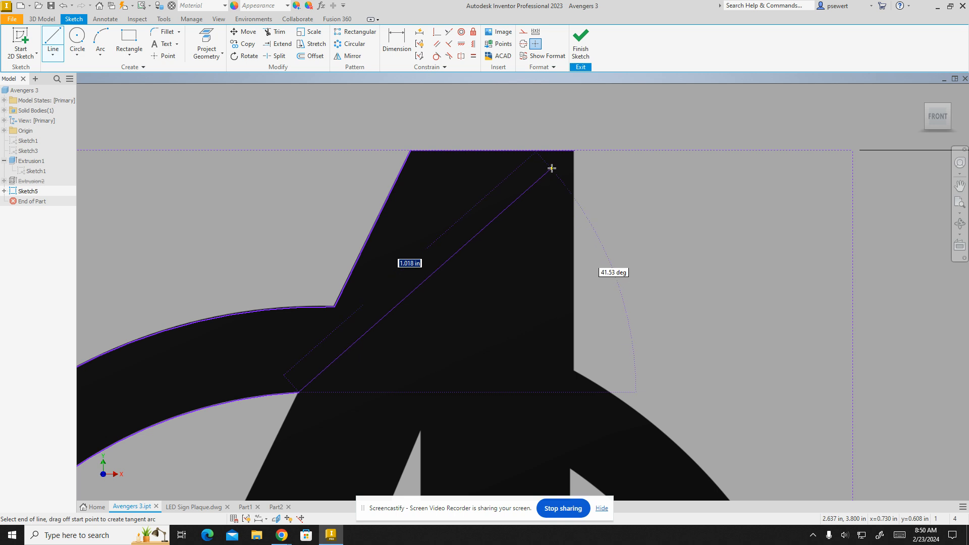
{"action": "double_click", "coordinate": [573, 151]}
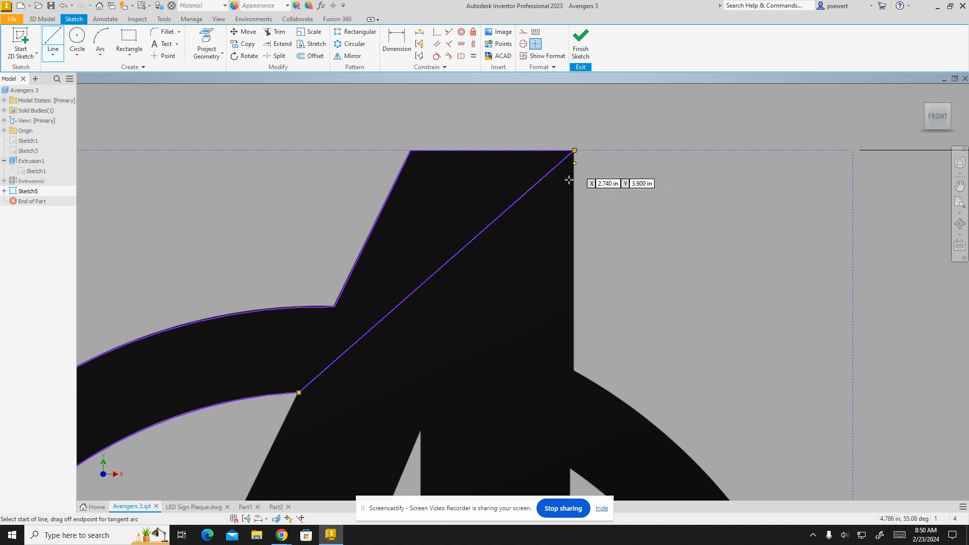
{"action": "key", "text": "Escape"}
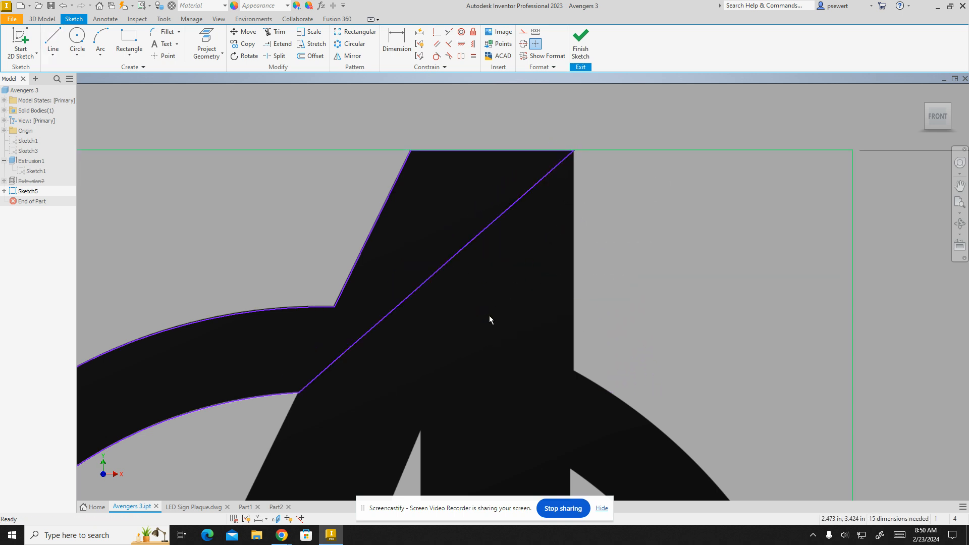
- Finish the sketch and try extruding the traced profile .75 in, then cancel the extrusion
{"action": "scroll", "coordinate": [473, 288], "scroll_direction": "up", "scroll_amount": 3}
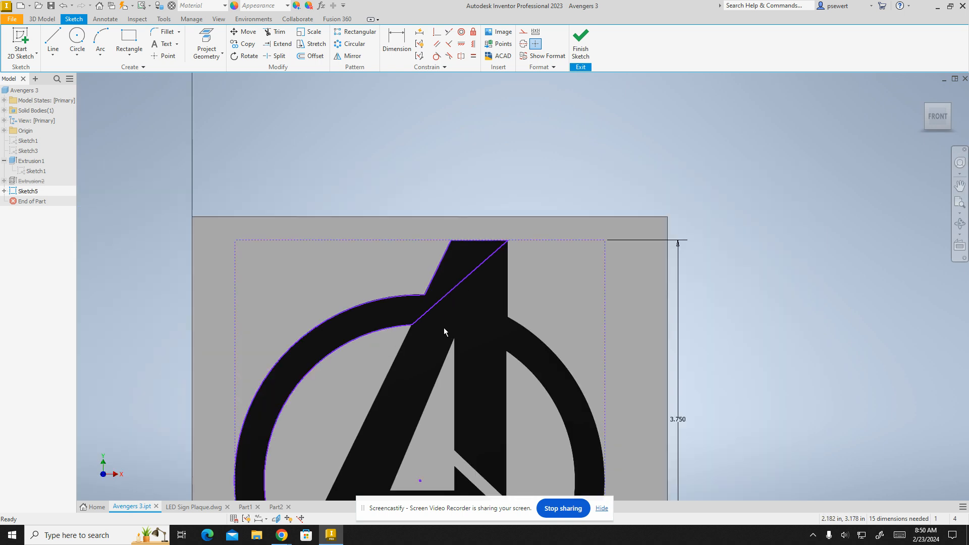
{"action": "middle_click_drag", "start_coordinate": [441, 344], "coordinate": [536, 186]}
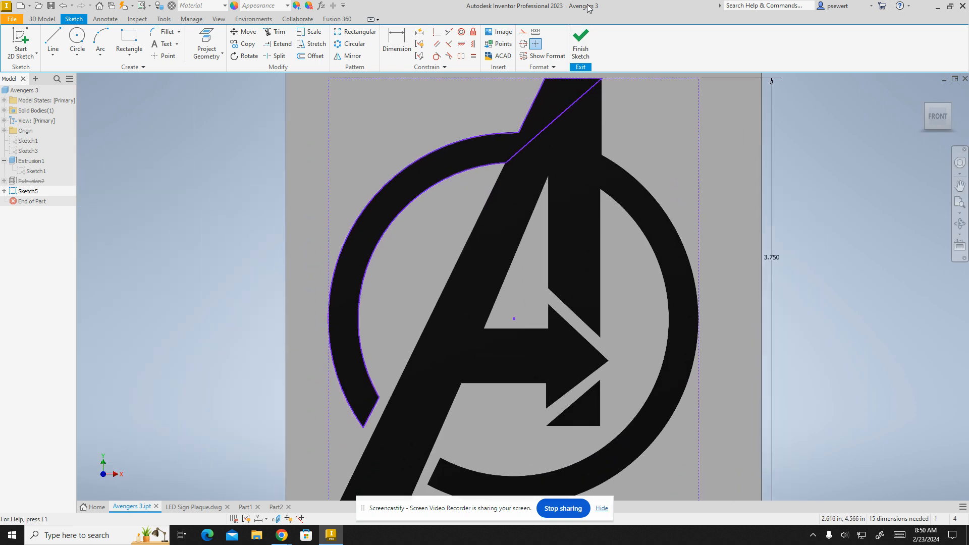
{"action": "key", "text": "F6"}
{"action": "left_click", "coordinate": [580, 46]}
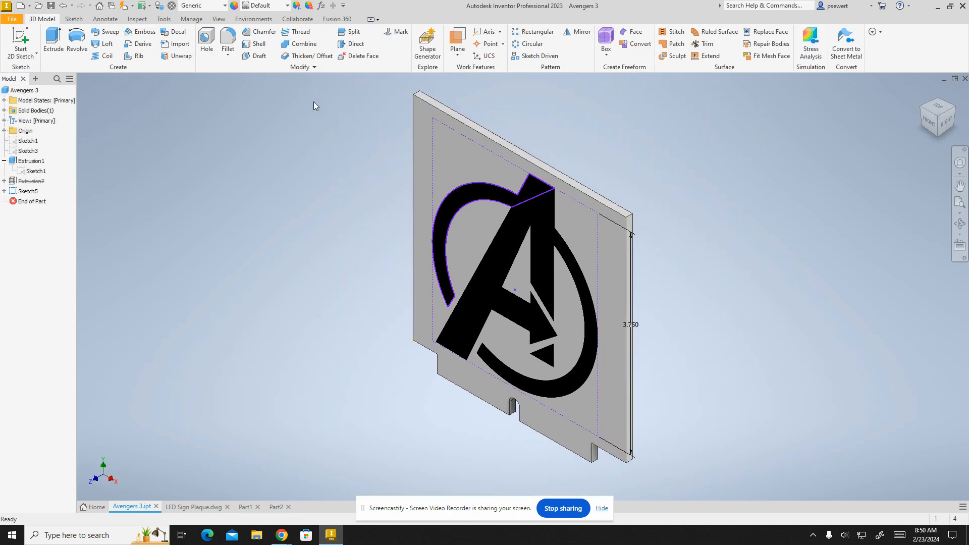
{"action": "left_click", "coordinate": [54, 44]}
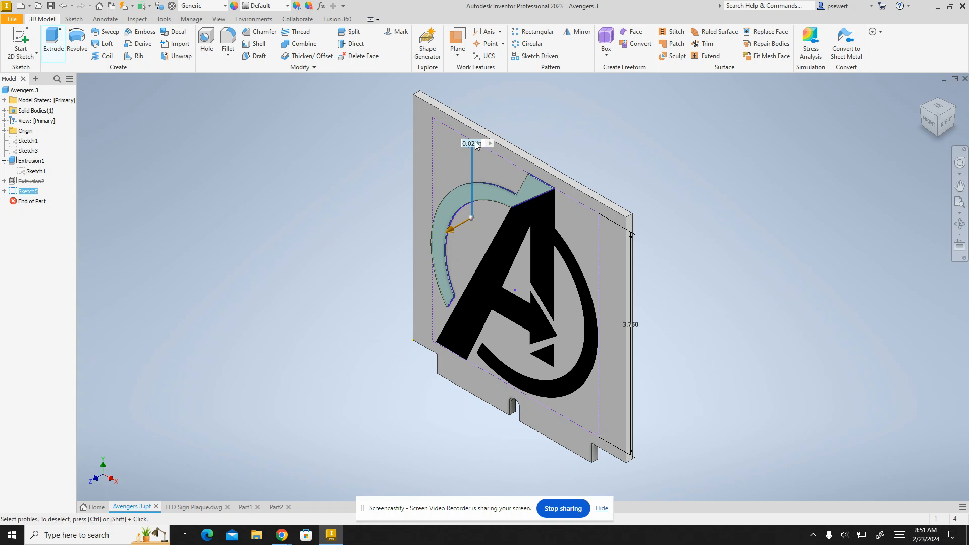
{"action": "key", "text": "BackSpace"}
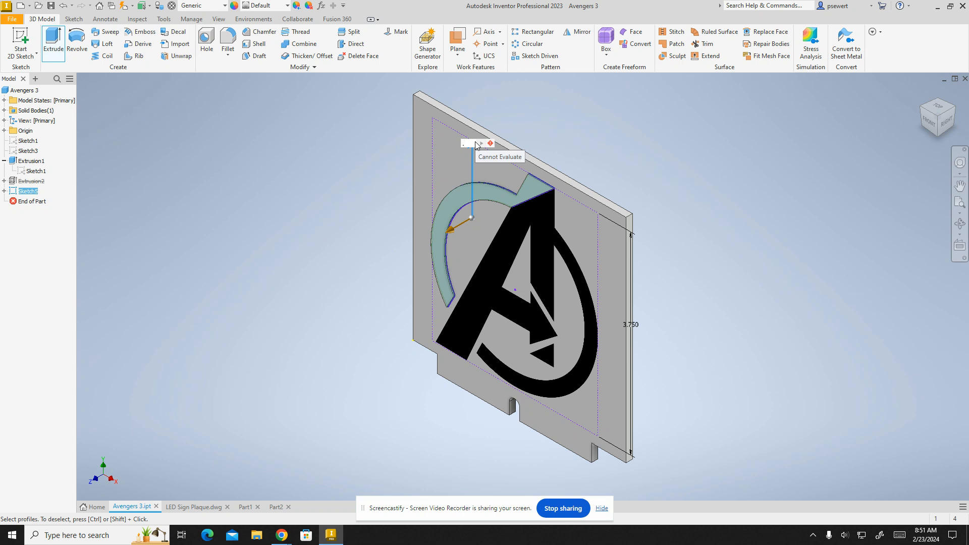
{"action": "type", "text": ".75"}
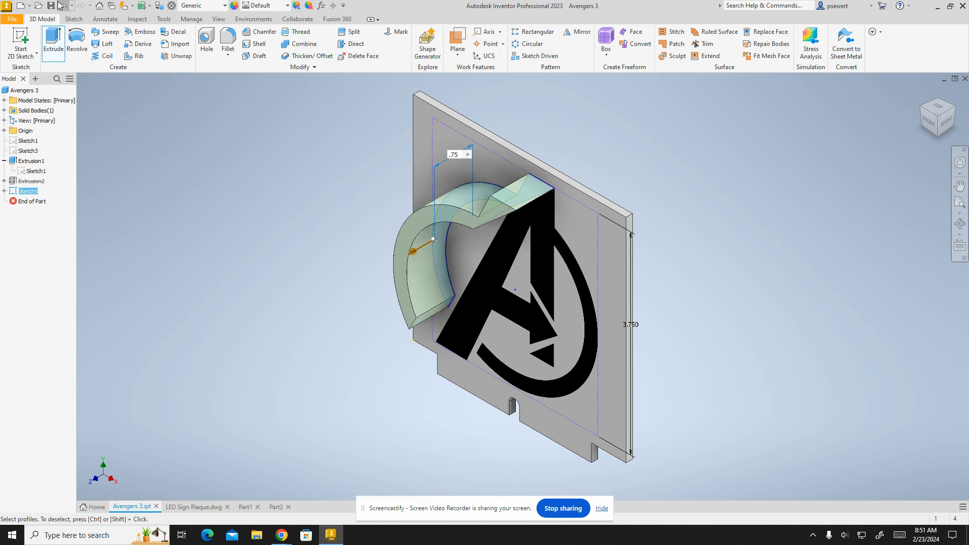
{"action": "key", "text": "Escape"}
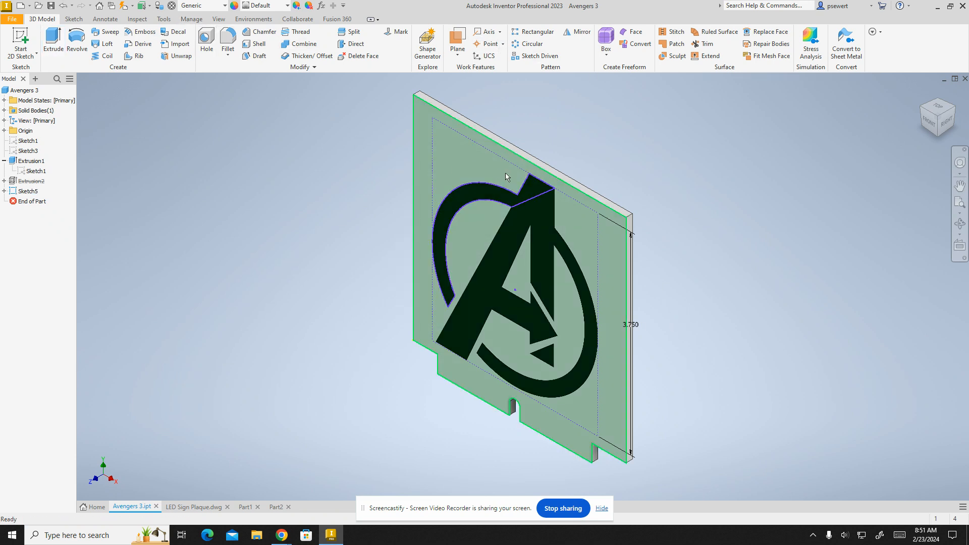
- Undo the sketch finish and the last drawn line to return to the sketch
{"action": "left_click", "coordinate": [64, 6]}
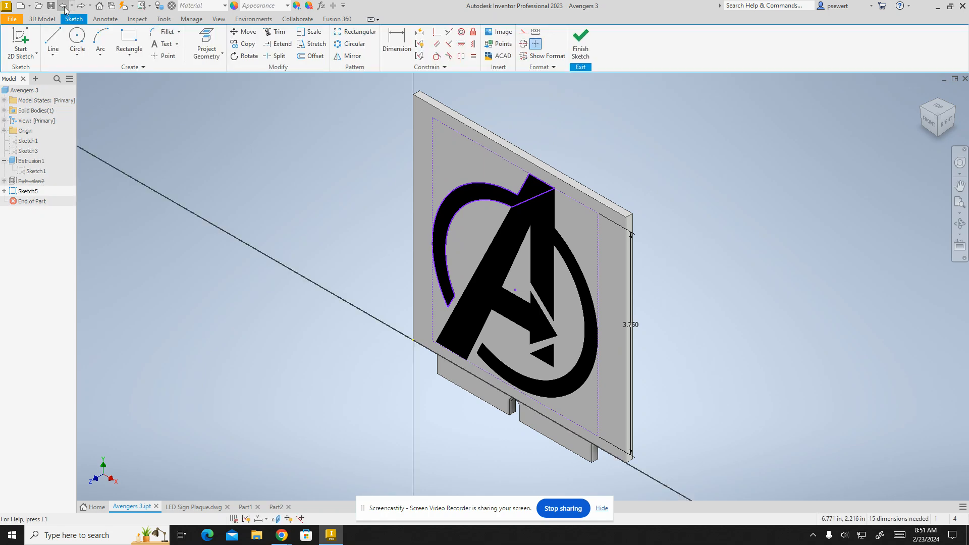
{"action": "left_click", "coordinate": [64, 8]}
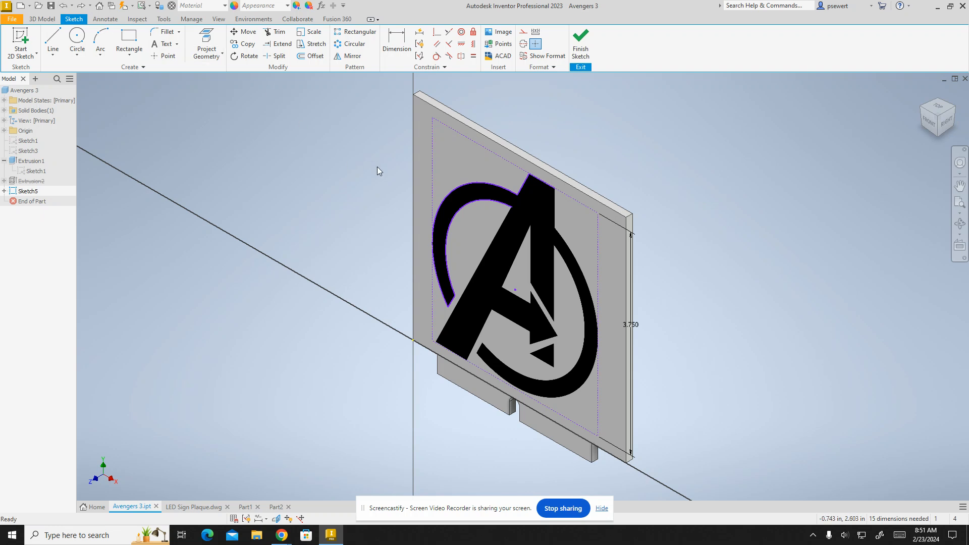
- Review the traced logo outline on the plaque and finish the sketch
{"action": "scroll", "coordinate": [469, 242], "scroll_direction": "down", "scroll_amount": 3}
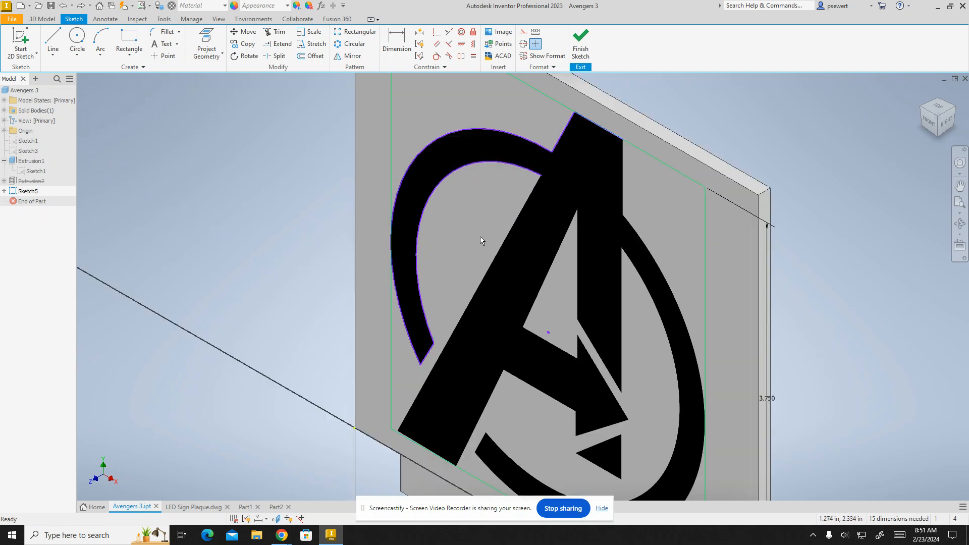
{"action": "middle_click_drag", "start_coordinate": [480, 236], "coordinate": [472, 263]}
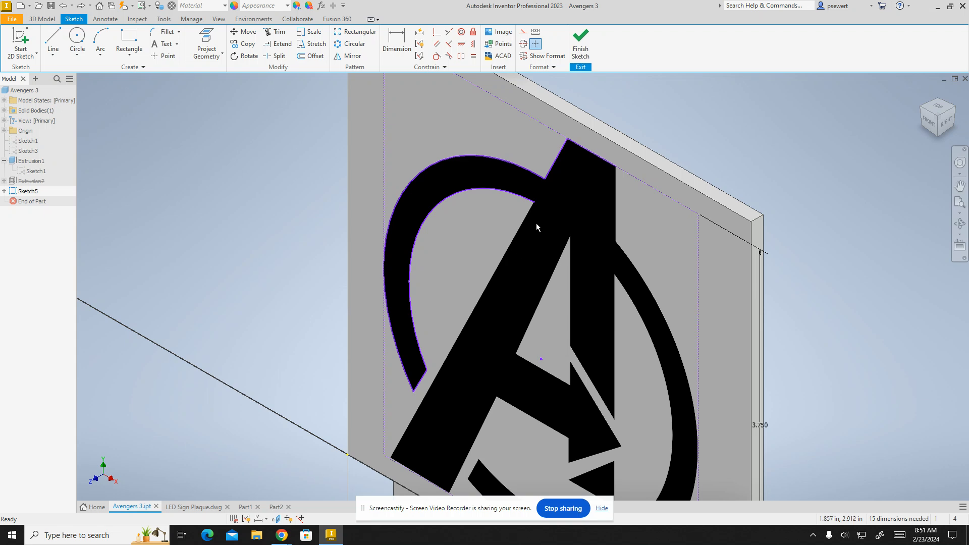
{"action": "left_click", "coordinate": [929, 121]}
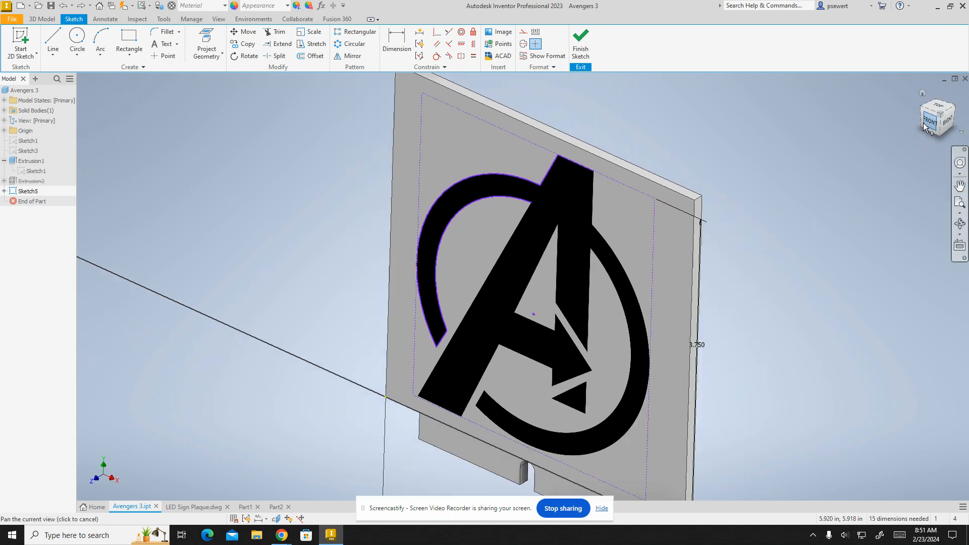
{"action": "scroll", "coordinate": [518, 194], "scroll_direction": "down", "scroll_amount": 3}
{"action": "middle_click_drag", "start_coordinate": [473, 277], "coordinate": [552, 129]}
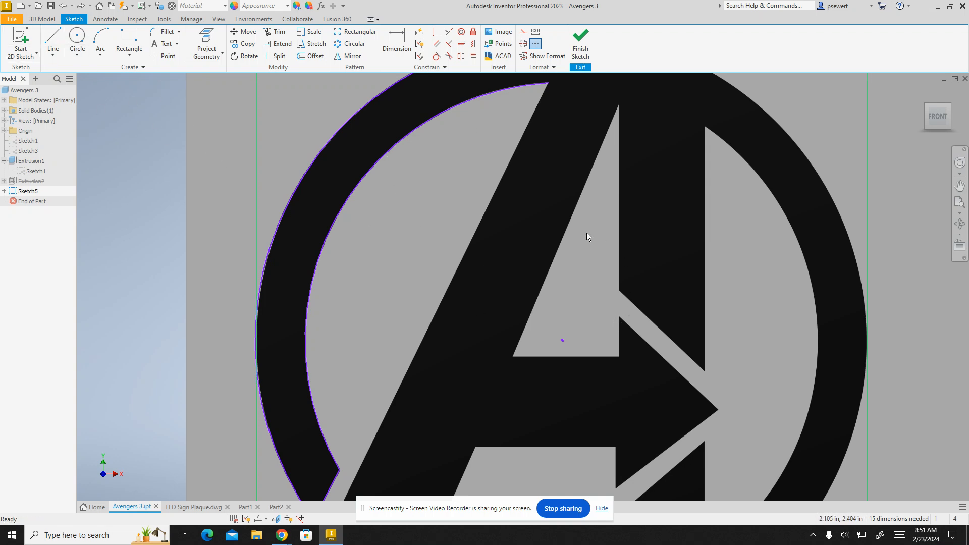
{"action": "scroll", "coordinate": [579, 243], "scroll_direction": "down", "scroll_amount": 5}
{"action": "scroll", "coordinate": [579, 243], "scroll_direction": "up", "scroll_amount": 3}
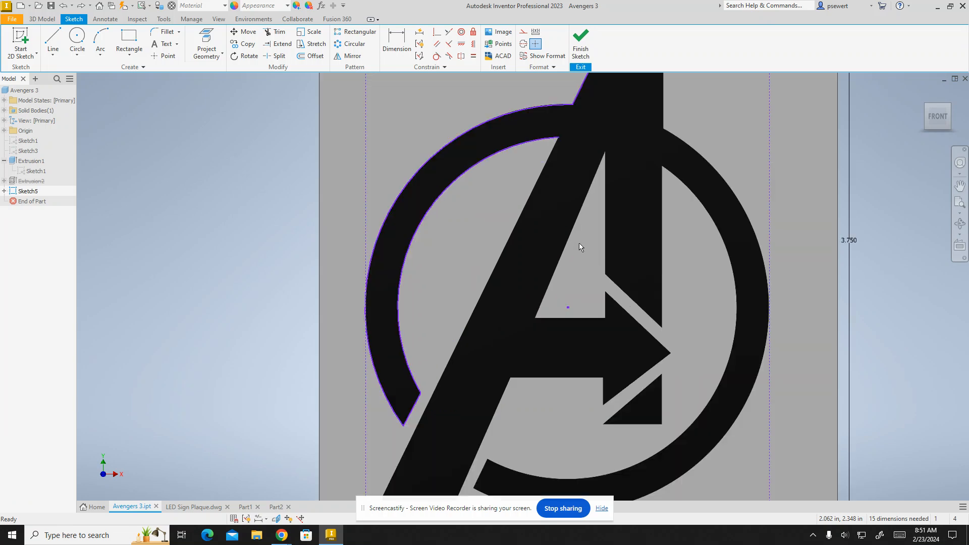
{"action": "mouse_move", "coordinate": [596, 261]}
{"action": "scroll", "coordinate": [600, 270], "scroll_direction": "down", "scroll_amount": 2}
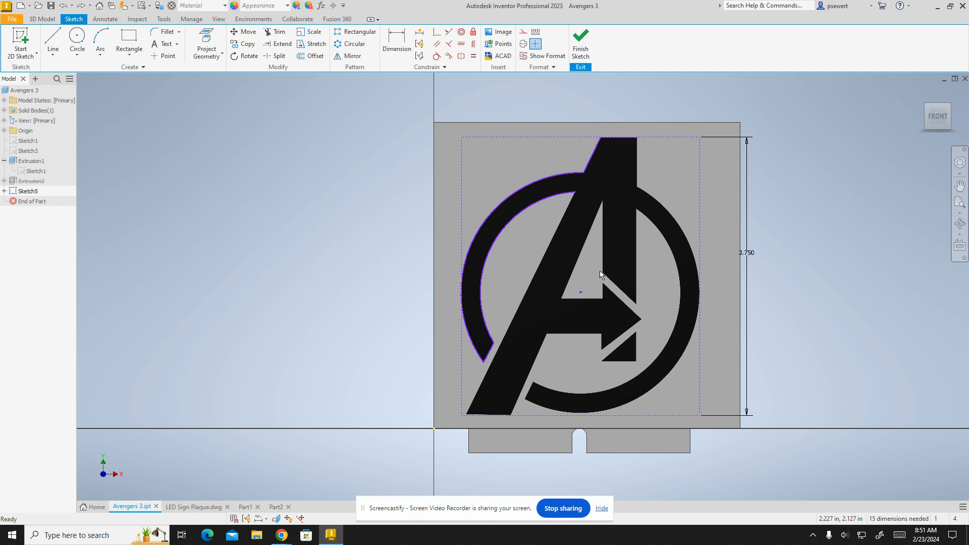
{"action": "mouse_move", "coordinate": [616, 290]}
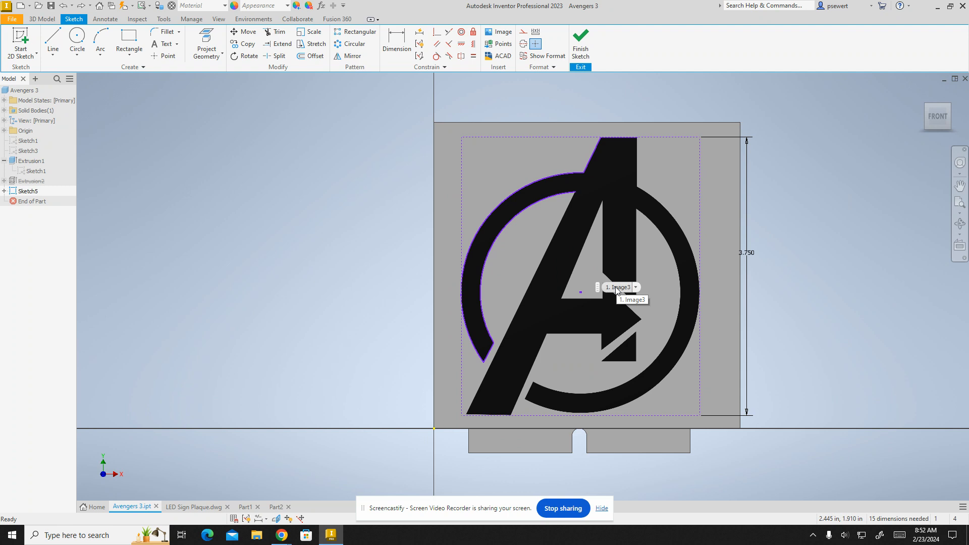
{"action": "left_click", "coordinate": [581, 49]}
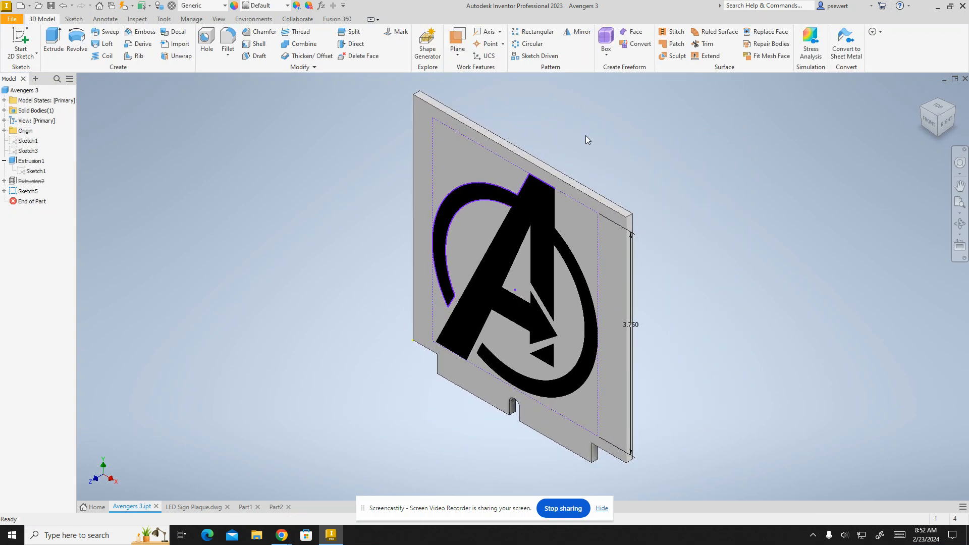